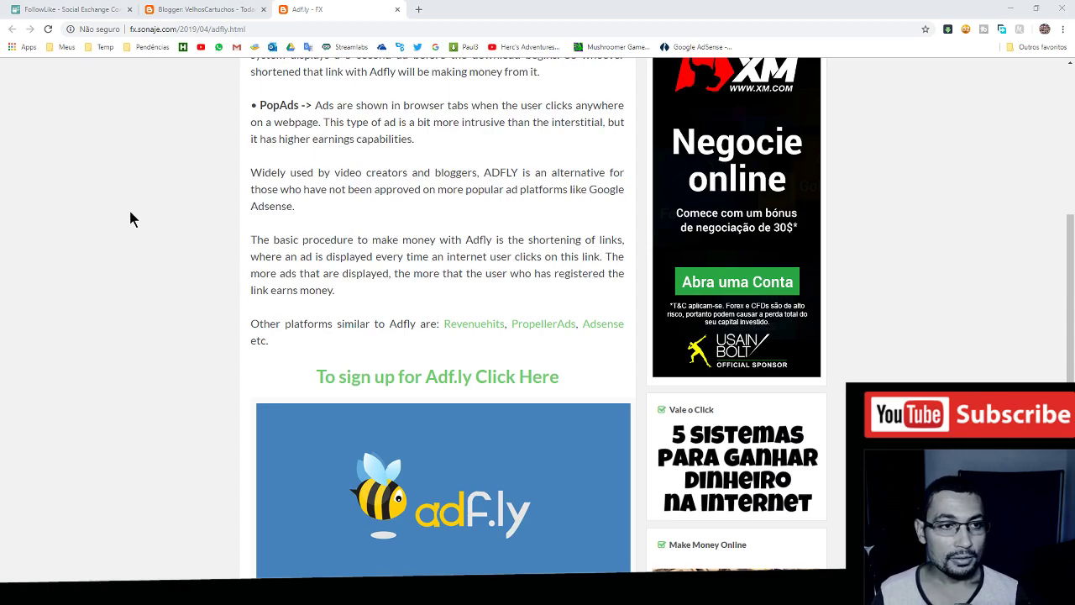
Scroll through the FX blog article about Adf.ly to find its sign-up link.
{"action": "scroll", "coordinate": [130, 212], "scroll_direction": "up", "scroll_amount": 2}
{"action": "scroll", "coordinate": [130, 211], "scroll_direction": "down", "scroll_amount": 2}
{"action": "scroll", "coordinate": [130, 211], "scroll_direction": "down", "scroll_amount": 2}
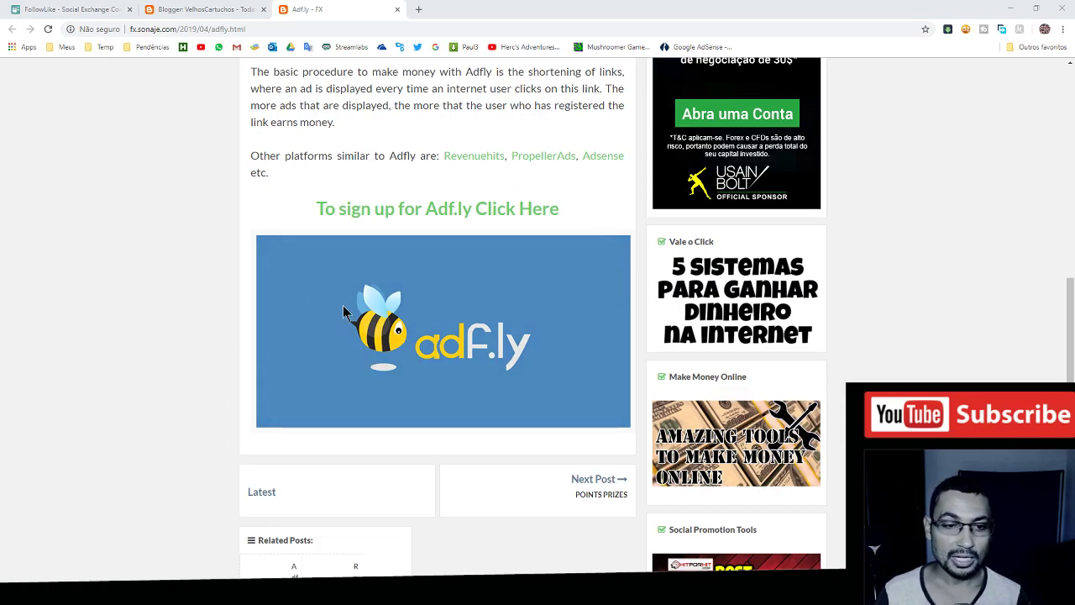
{"action": "scroll", "coordinate": [246, 233], "scroll_direction": "up", "scroll_amount": 1}
{"action": "scroll", "coordinate": [246, 233], "scroll_direction": "up", "scroll_amount": 5}
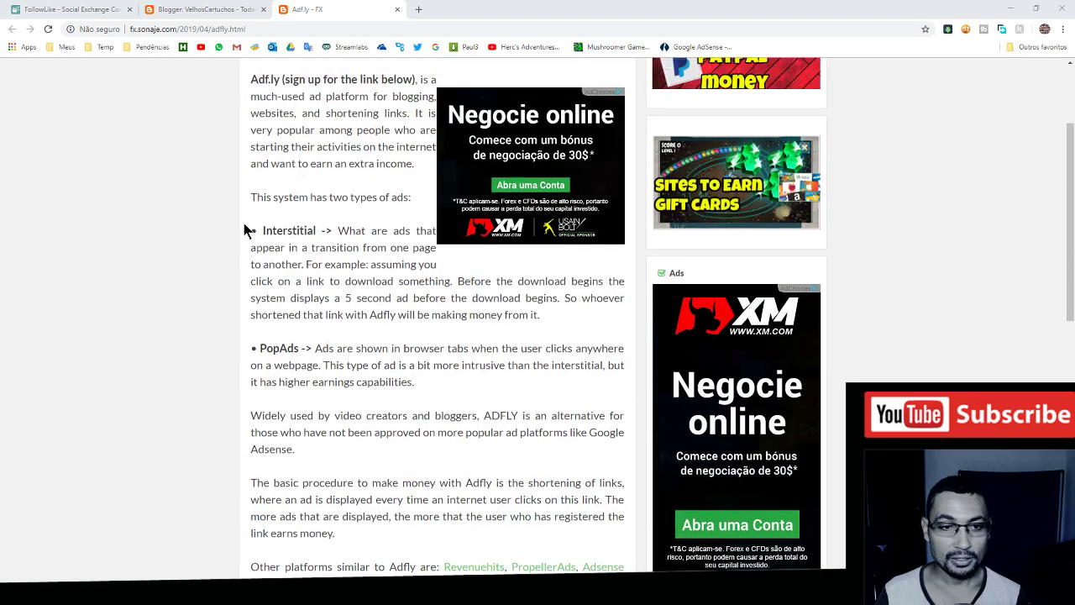
{"action": "scroll", "coordinate": [246, 233], "scroll_direction": "down", "scroll_amount": 2}
{"action": "scroll", "coordinate": [246, 233], "scroll_direction": "down", "scroll_amount": 4}
{"action": "scroll", "coordinate": [247, 233], "scroll_direction": "up", "scroll_amount": 1}
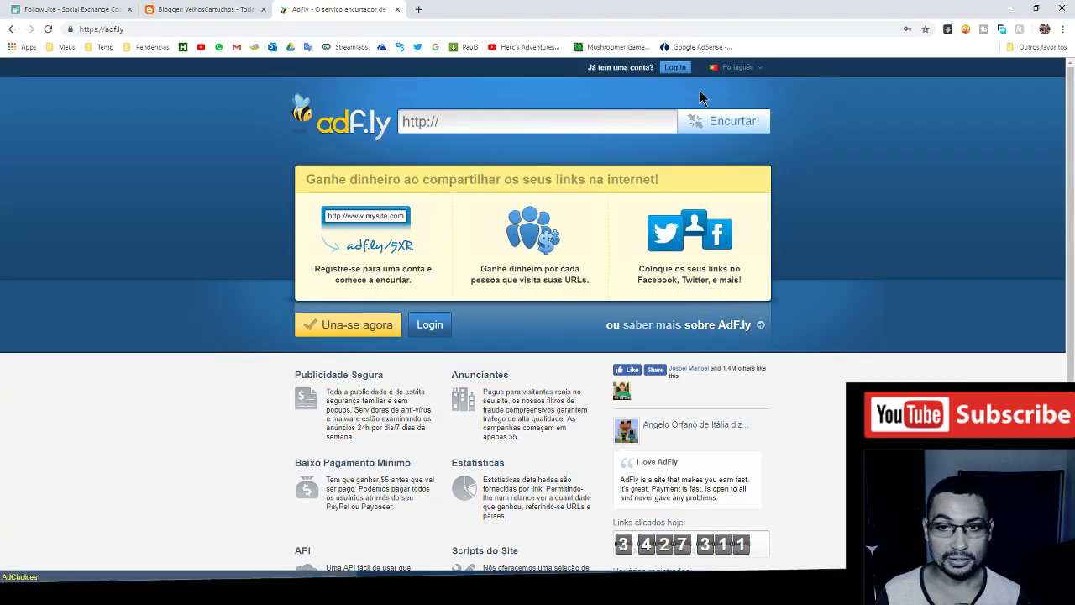
Log in to AdFly with the saved email and password, then answer the CAPTCHA.
{"action": "left_click", "coordinate": [675, 75]}
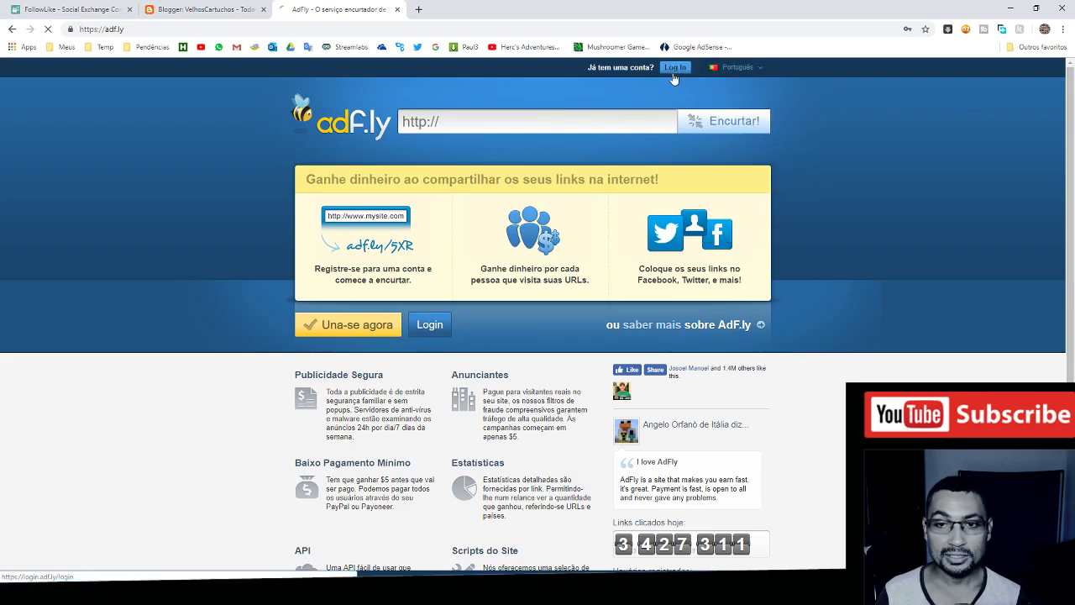
{"action": "left_click", "coordinate": [518, 196]}
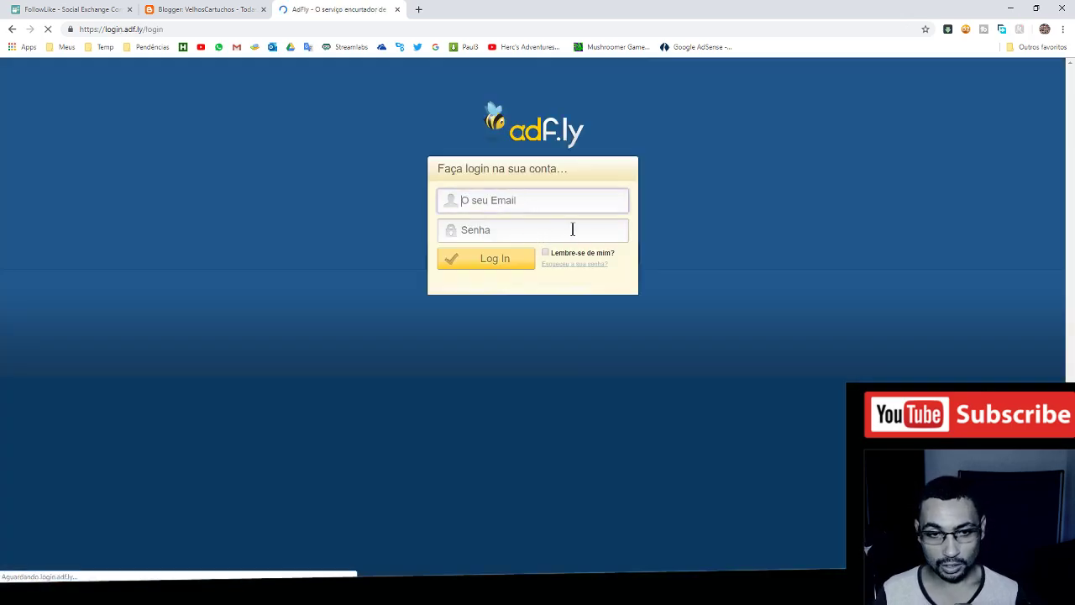
{"action": "left_click", "coordinate": [571, 228]}
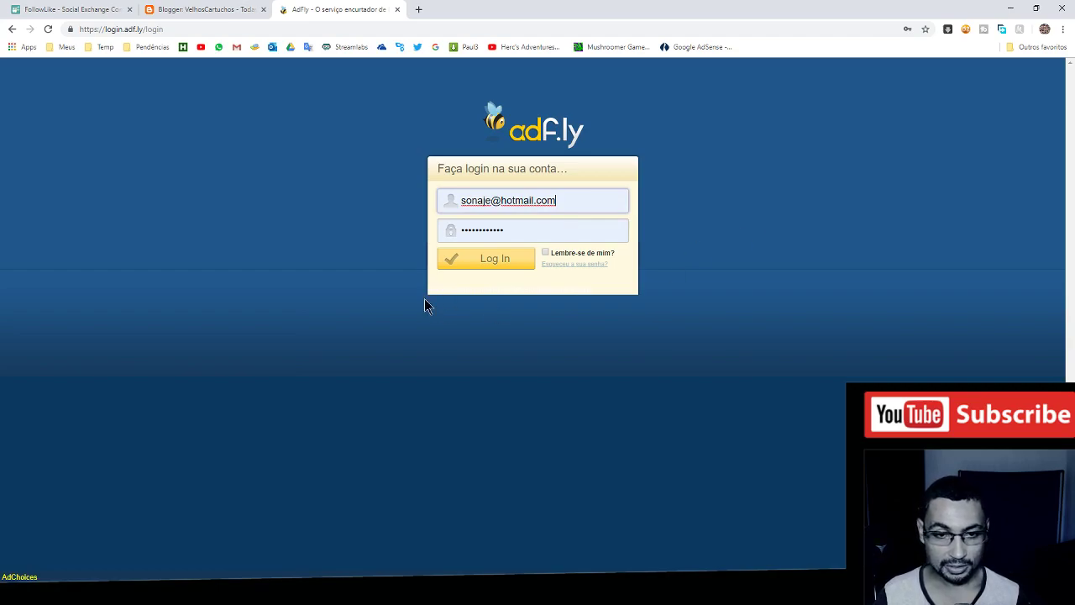
{"action": "left_click", "coordinate": [480, 258]}
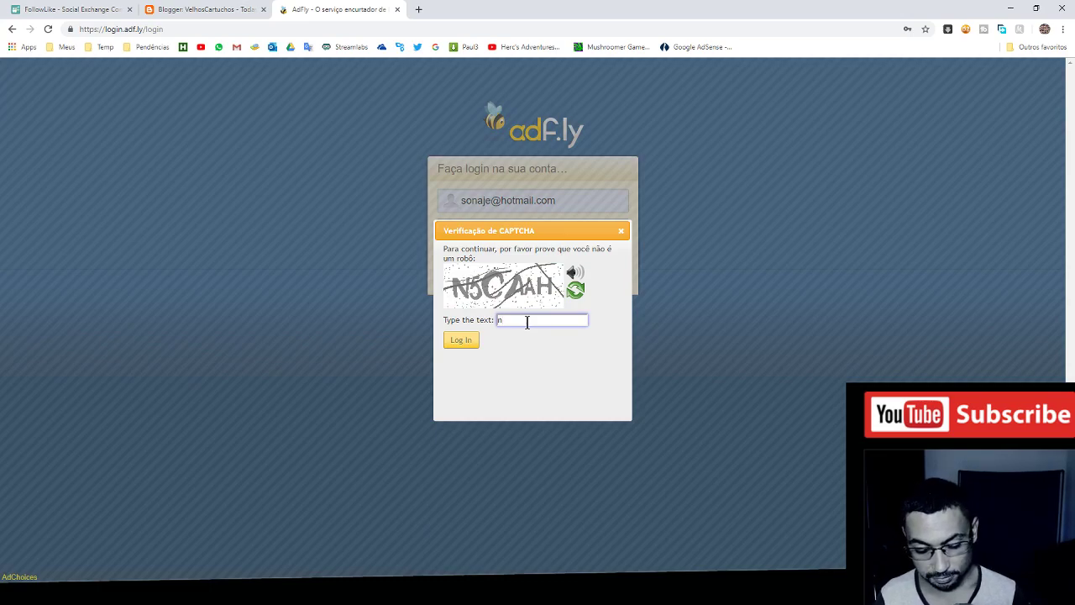
{"action": "type", "text": "n5c"}
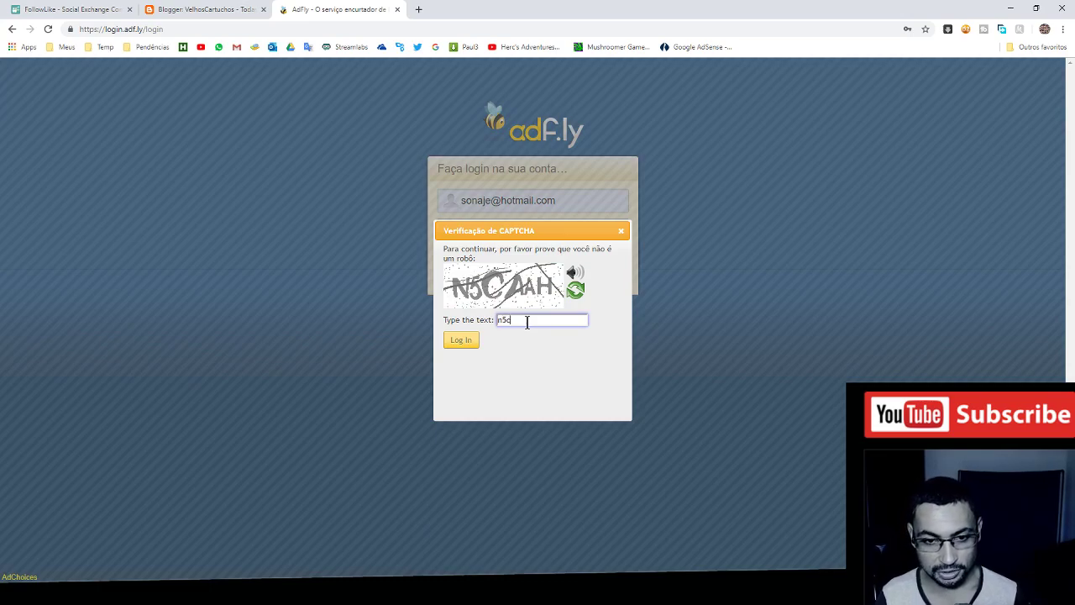
{"action": "type", "text": "aah"}
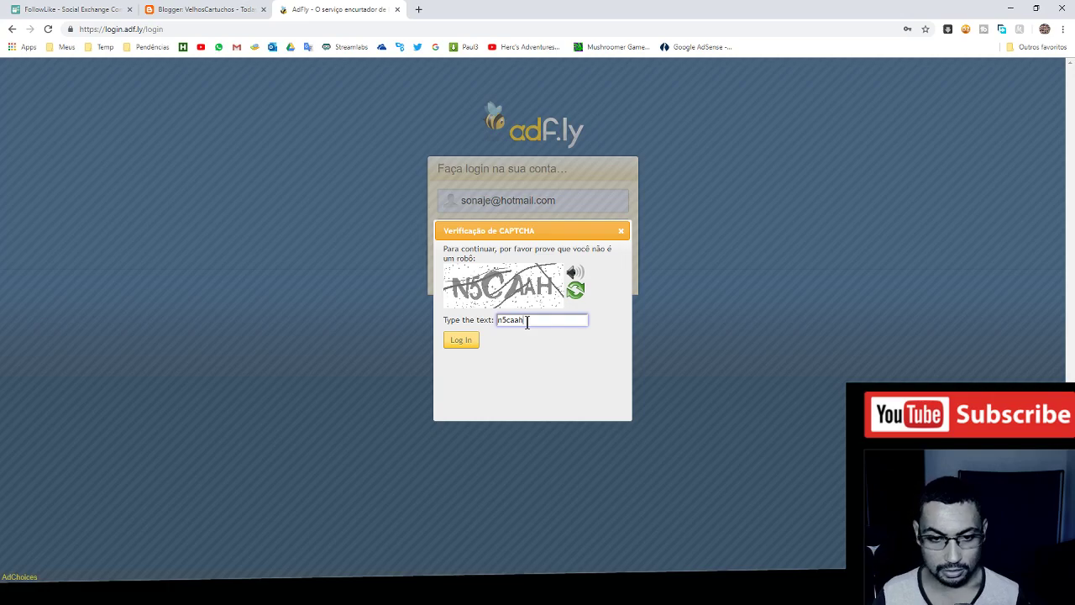
{"action": "left_click", "coordinate": [456, 344]}
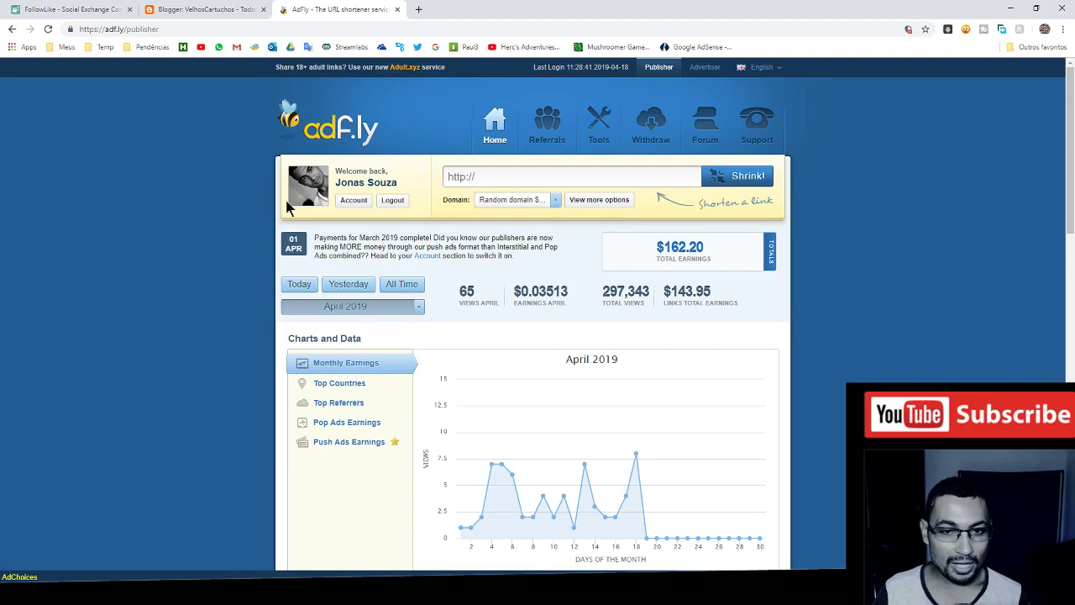
Copy the Pop Ads JavaScript code from AdFly's Tools page.
{"action": "left_click", "coordinate": [592, 126]}
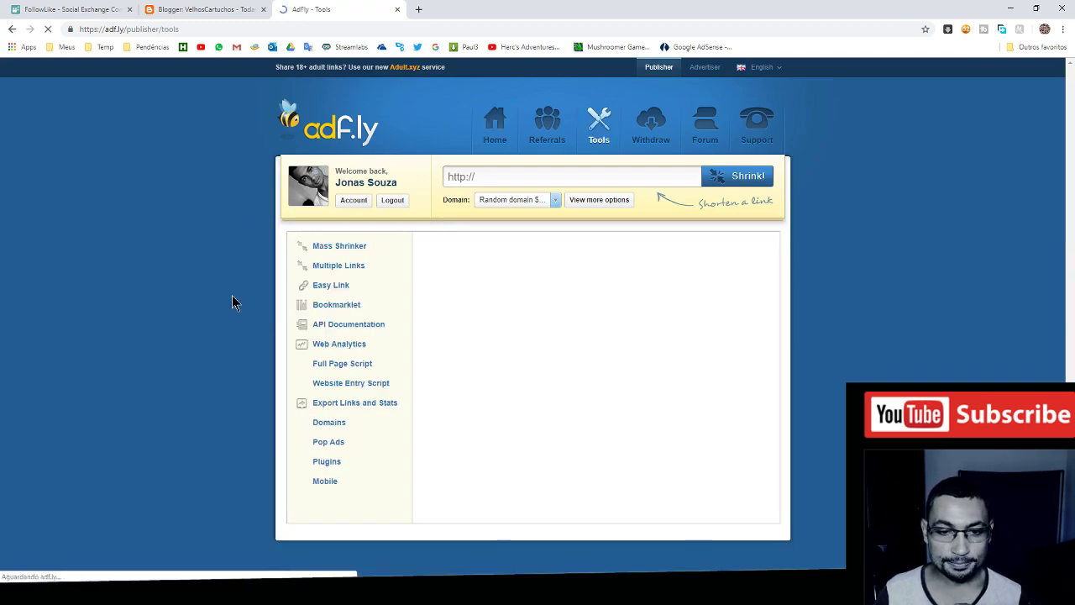
{"action": "left_click", "coordinate": [330, 431]}
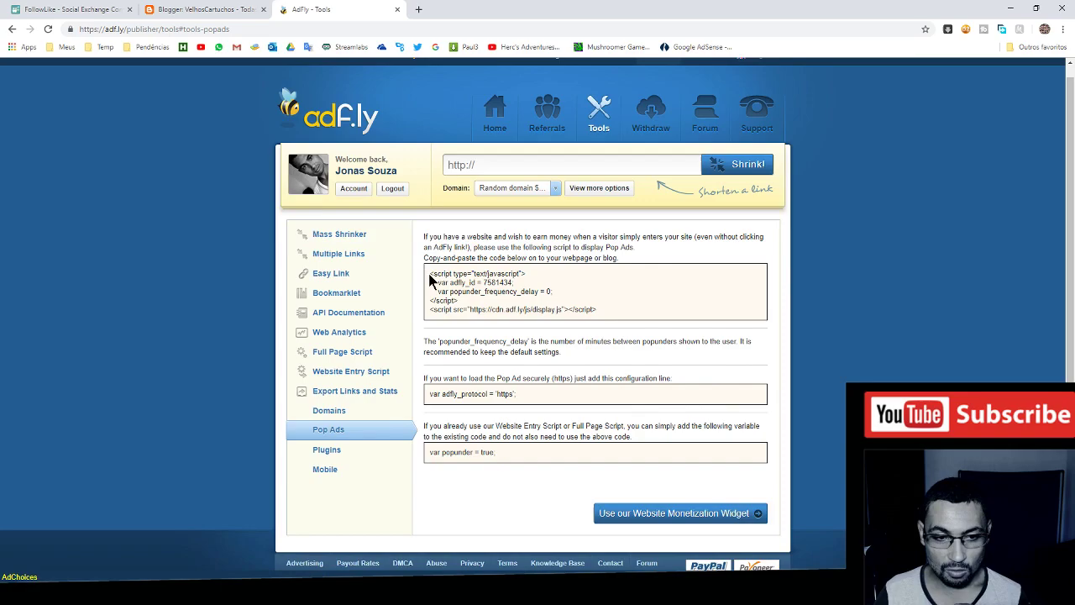
{"action": "left_click_drag", "start_coordinate": [430, 278], "coordinate": [667, 336]}
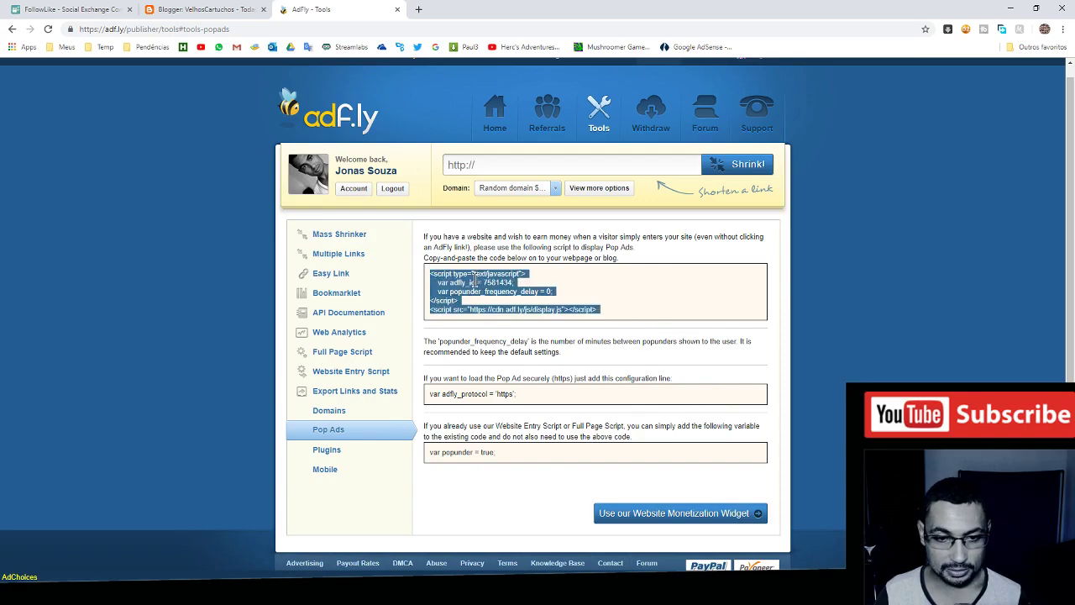
{"action": "left_click", "coordinate": [512, 298]}
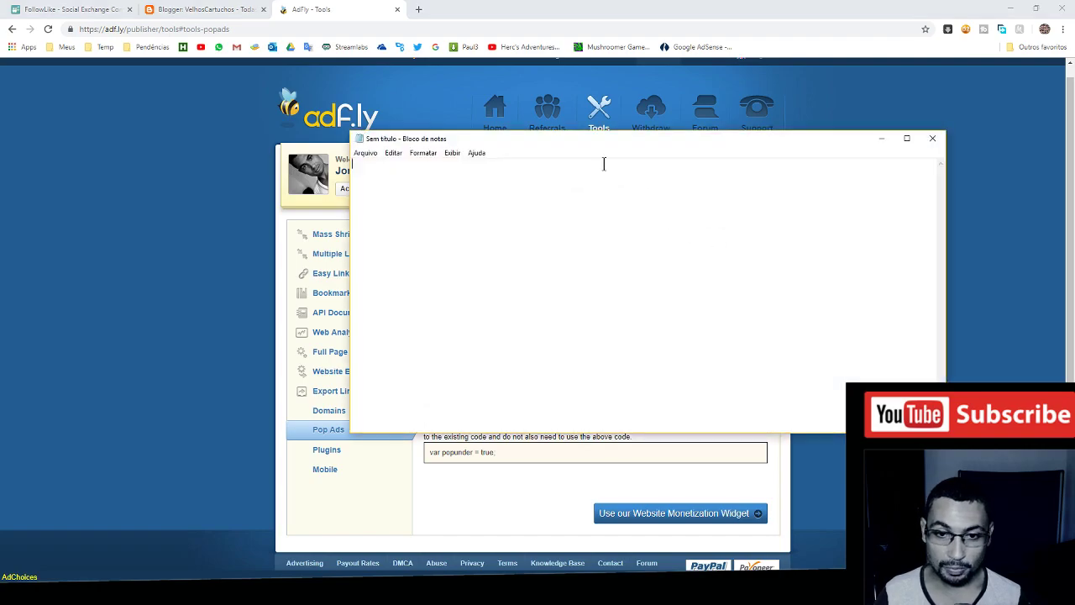
Paste the Pop Ads script into the blank Notepad document.
{"action": "left_click_drag", "start_coordinate": [473, 145], "coordinate": [861, 101]}
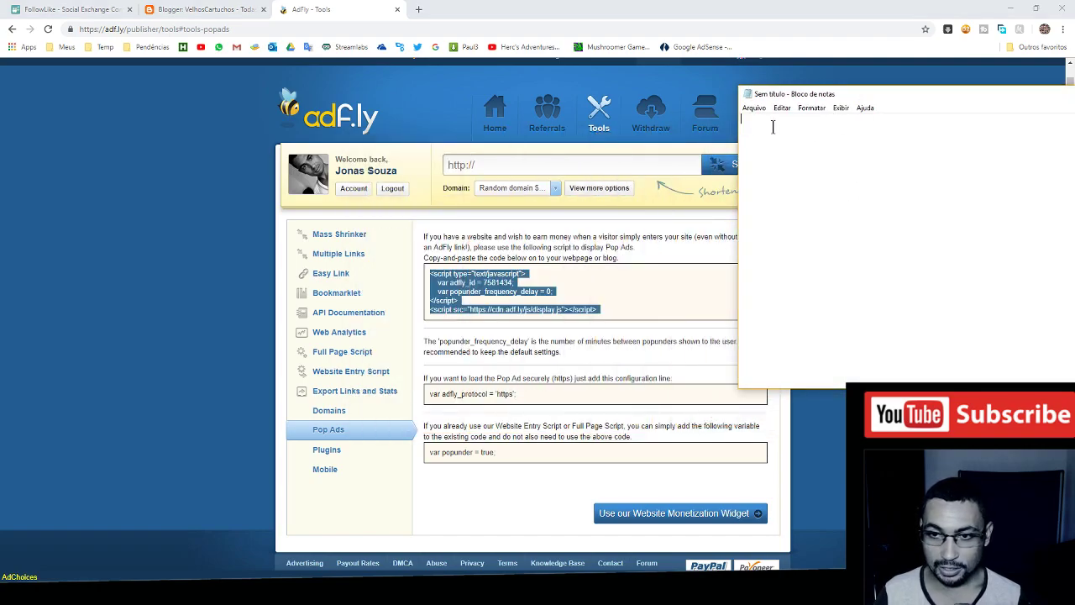
{"action": "right_click", "coordinate": [772, 126]}
{"action": "left_click", "coordinate": [813, 177]}
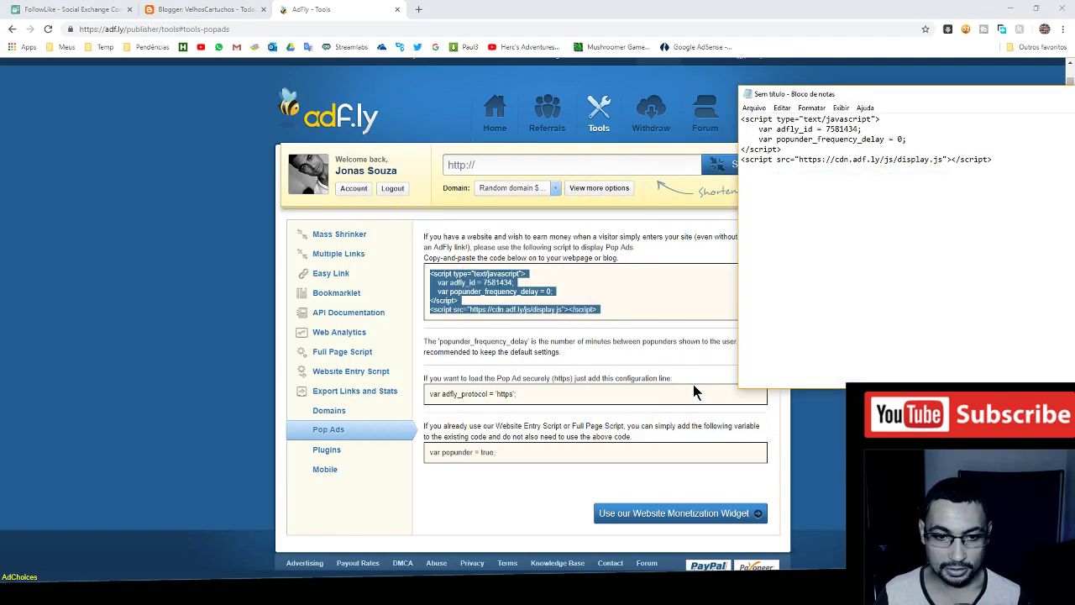
Add the adfly_protocol = 'https' line from AdFly below the frequency delay line.
{"action": "left_click", "coordinate": [463, 392]}
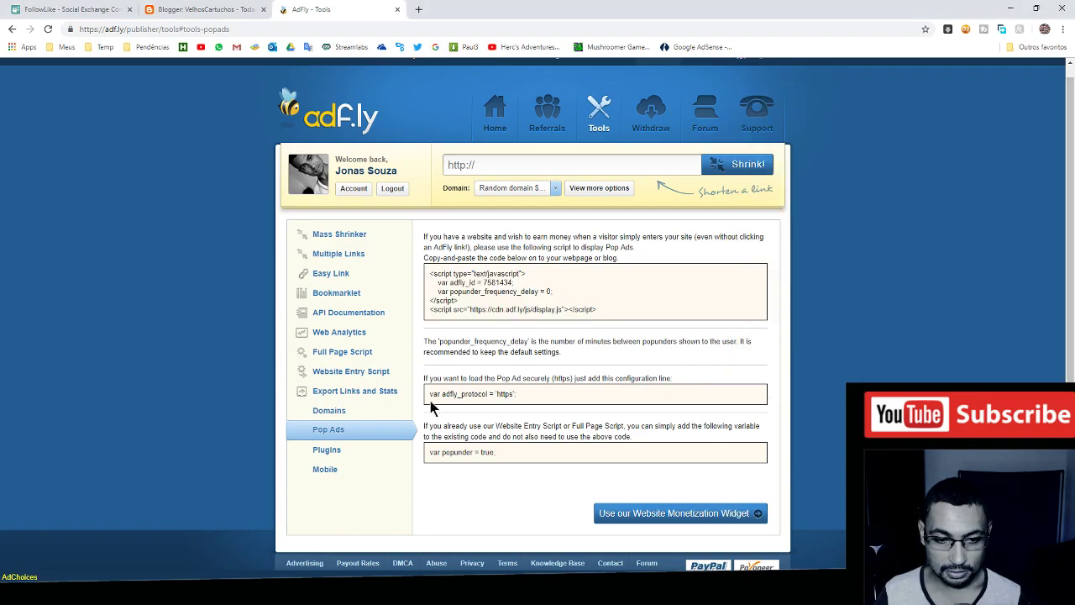
{"action": "left_click_drag", "start_coordinate": [429, 393], "coordinate": [588, 400]}
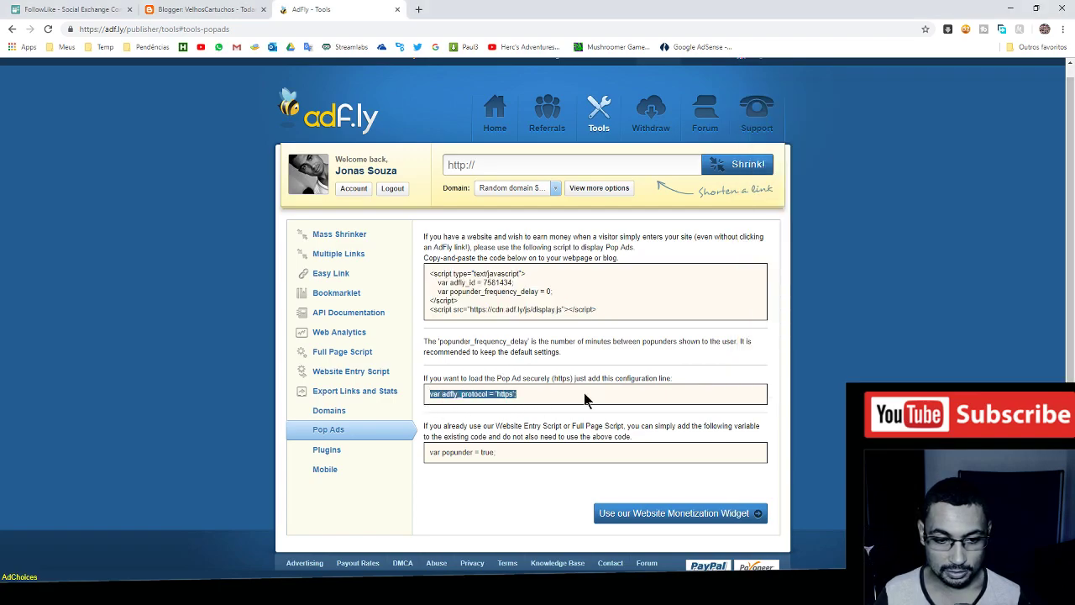
{"action": "right_click", "coordinate": [480, 396]}
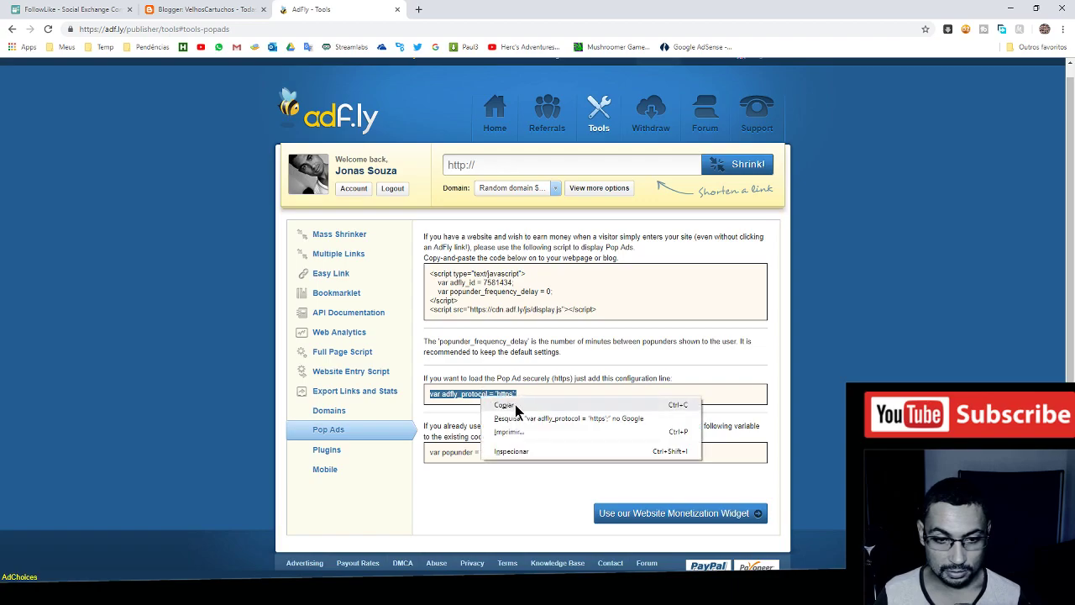
{"action": "left_click", "coordinate": [516, 407]}
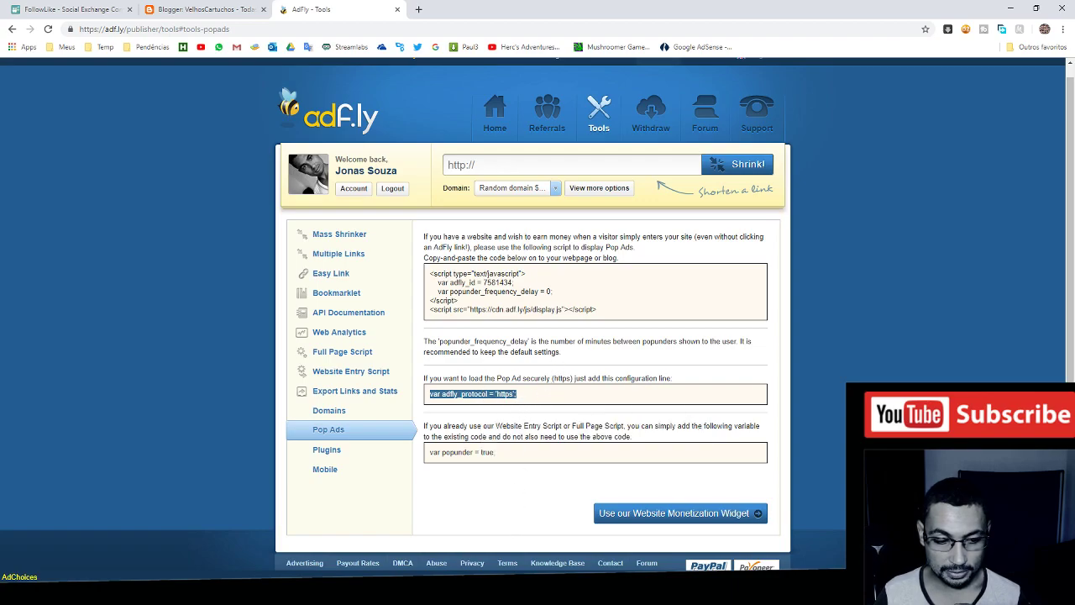
{"action": "key", "text": "alt+Tab"}
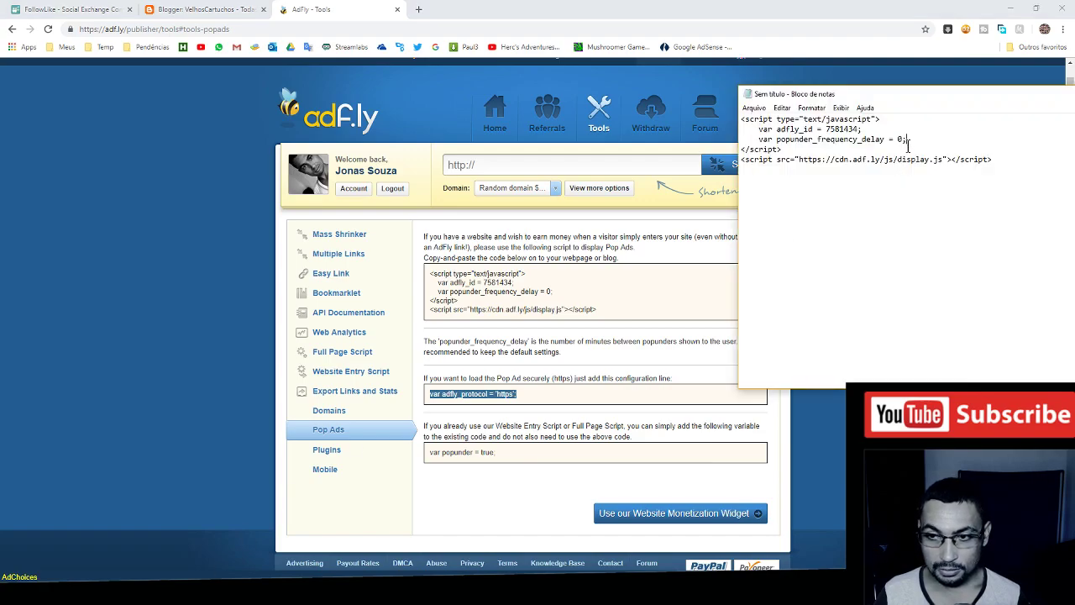
{"action": "key", "text": "Return"}
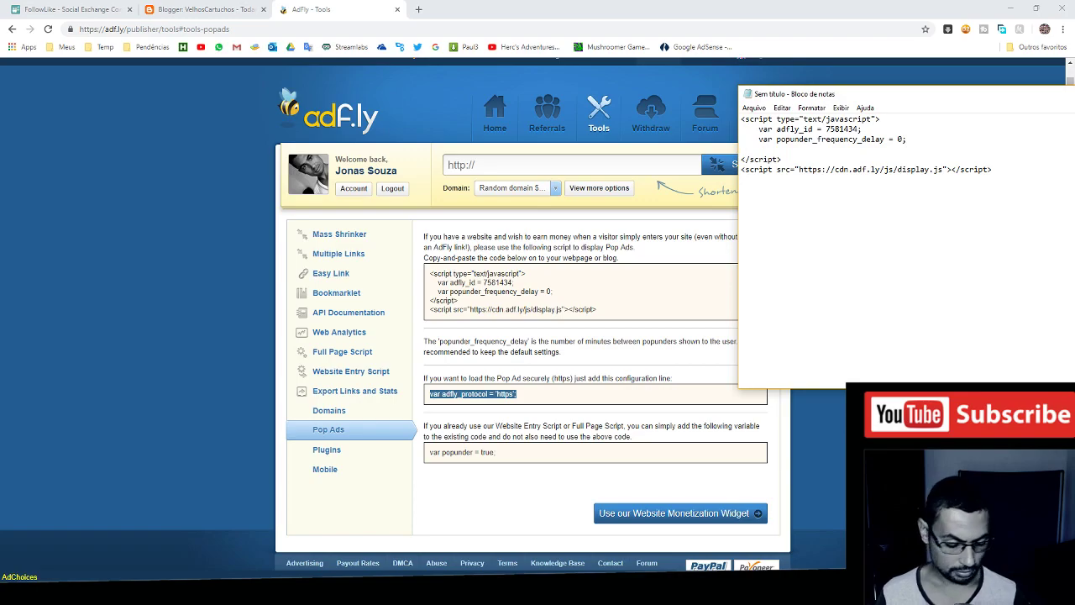
{"action": "key", "text": "ctrl+v"}
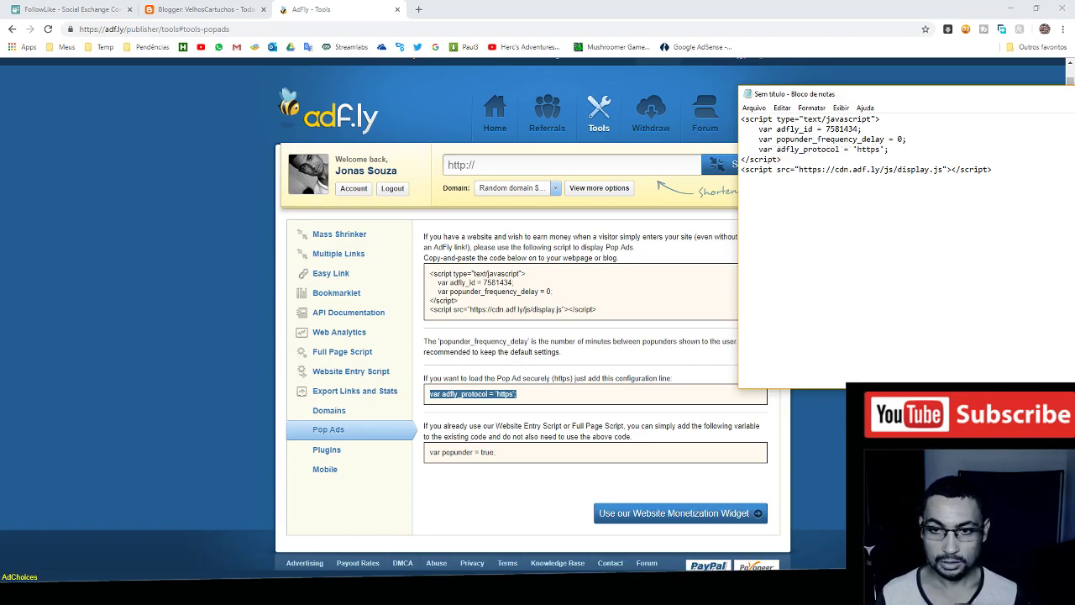
Copy the complete edited script from Notepad.
{"action": "left_click_drag", "start_coordinate": [999, 171], "coordinate": [741, 118]}
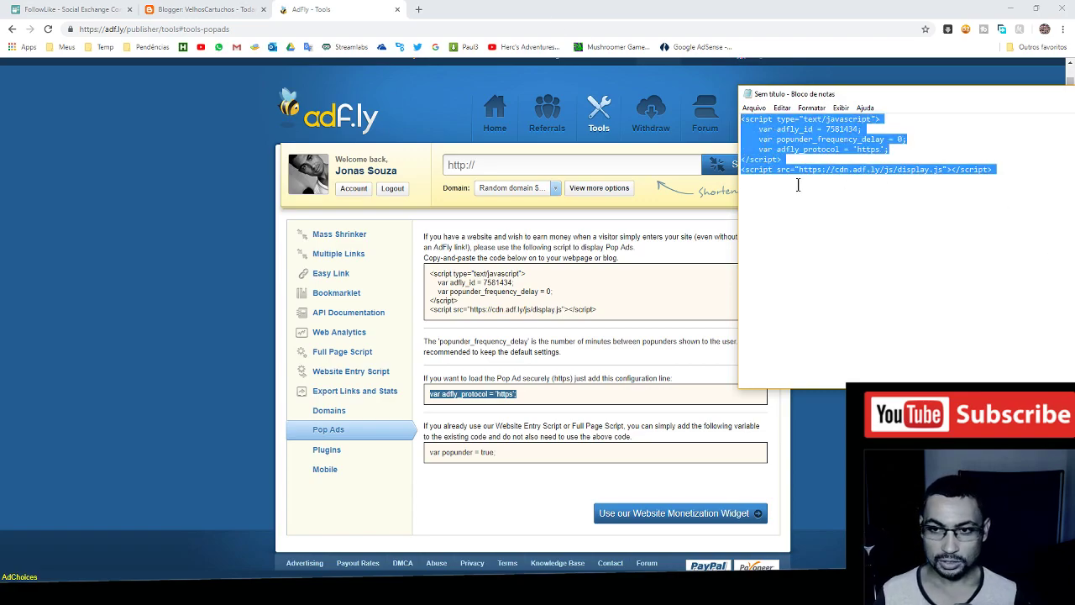
{"action": "right_click", "coordinate": [823, 126]}
{"action": "left_click", "coordinate": [873, 163]}
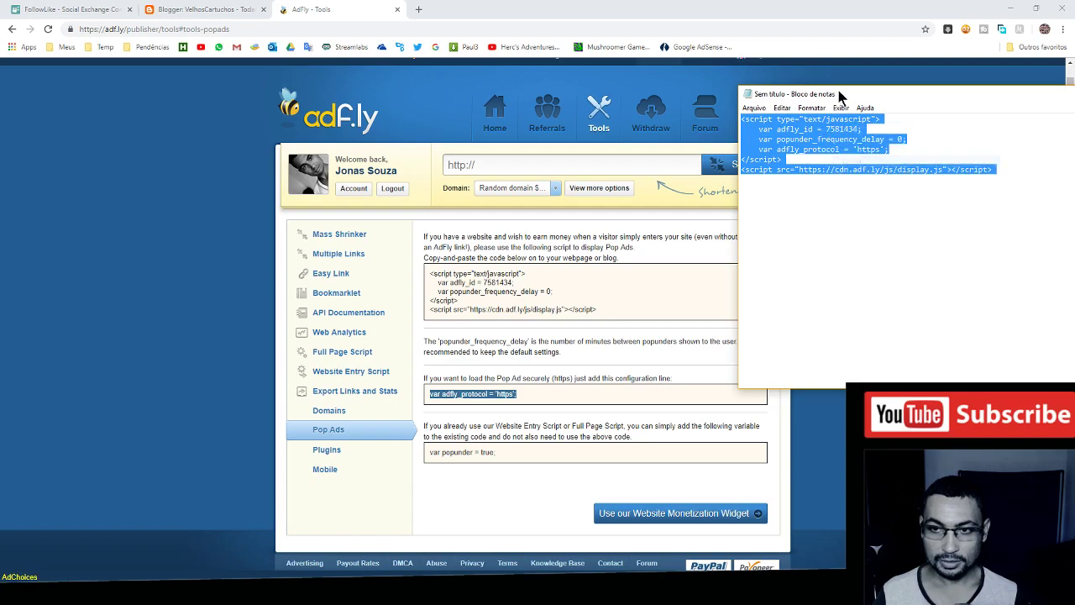
Open blogger.com in a new tab and edit the VelhosCartuchos theme's HTML.
{"action": "left_click", "coordinate": [163, 234]}
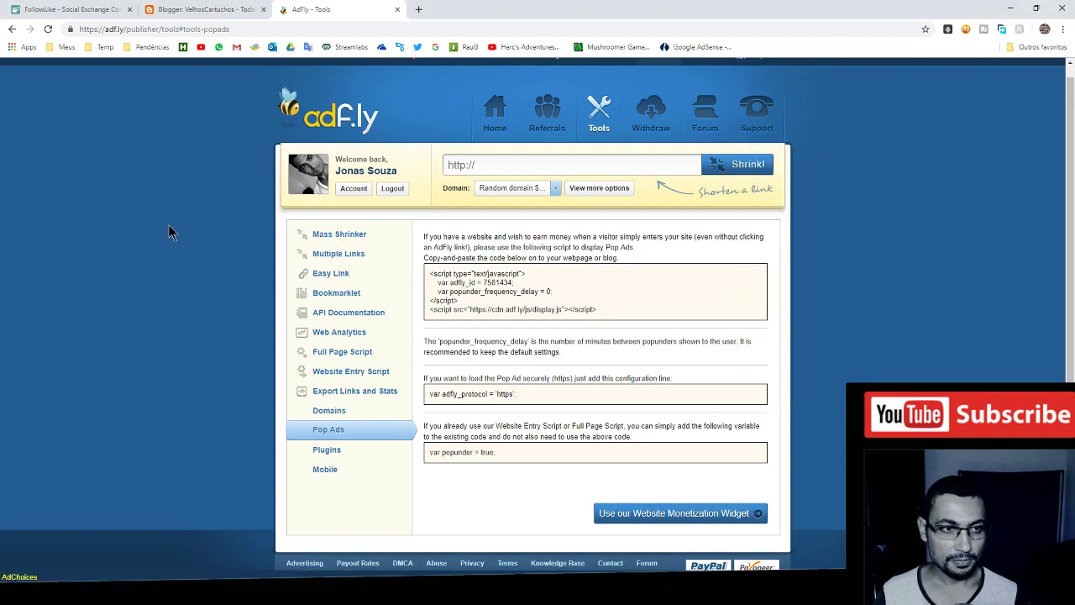
{"action": "left_click", "coordinate": [417, 9]}
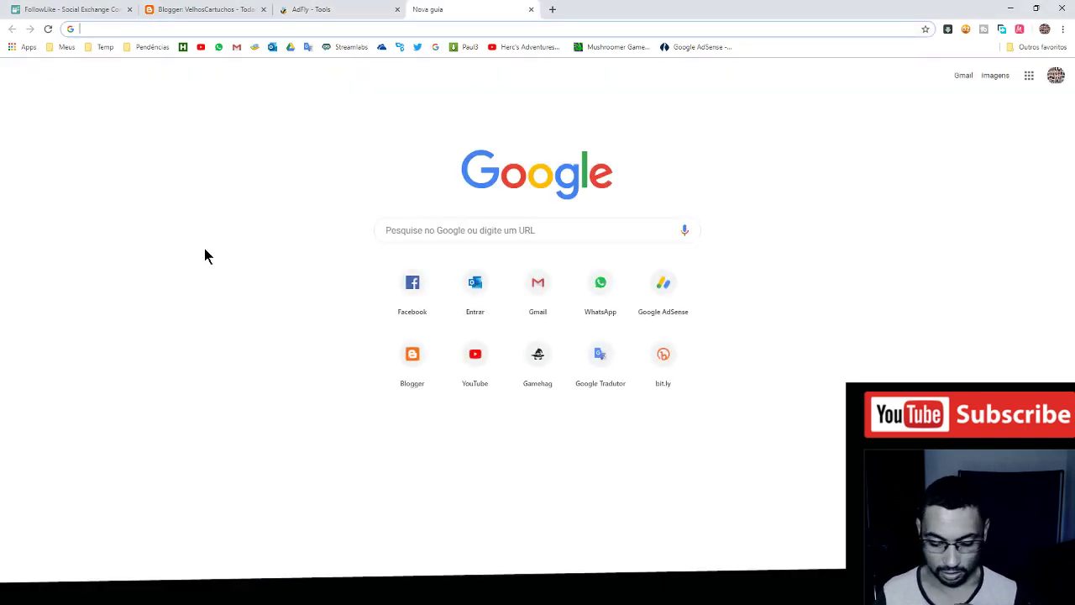
{"action": "type", "text": "blogger"}
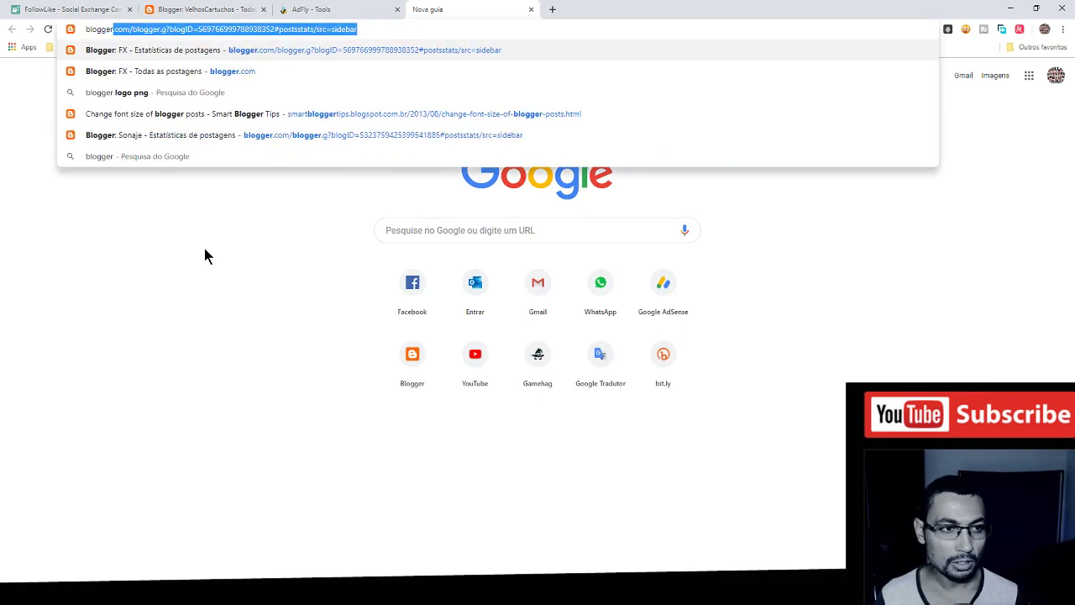
{"action": "type", "text": ".com/blogger.g?blogID=56976699788938352#allposts"}
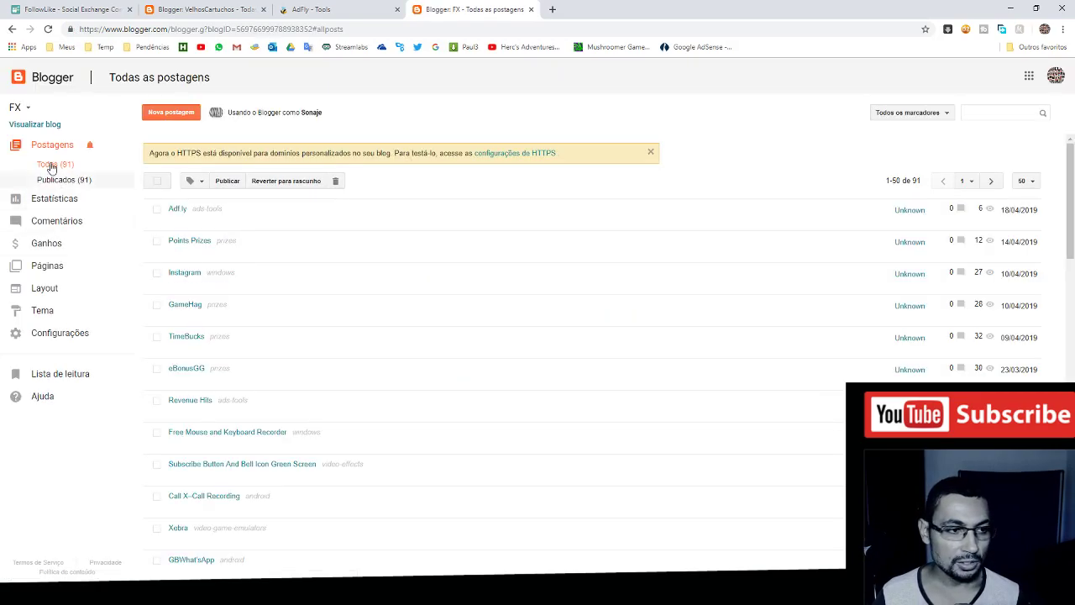
{"action": "left_click", "coordinate": [29, 109]}
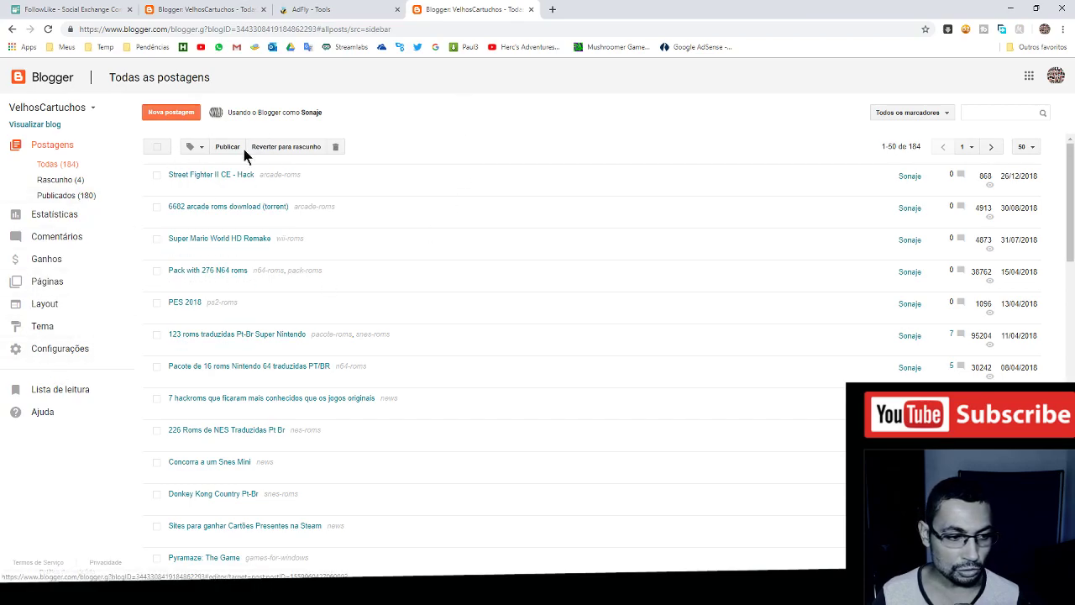
{"action": "left_click", "coordinate": [40, 328]}
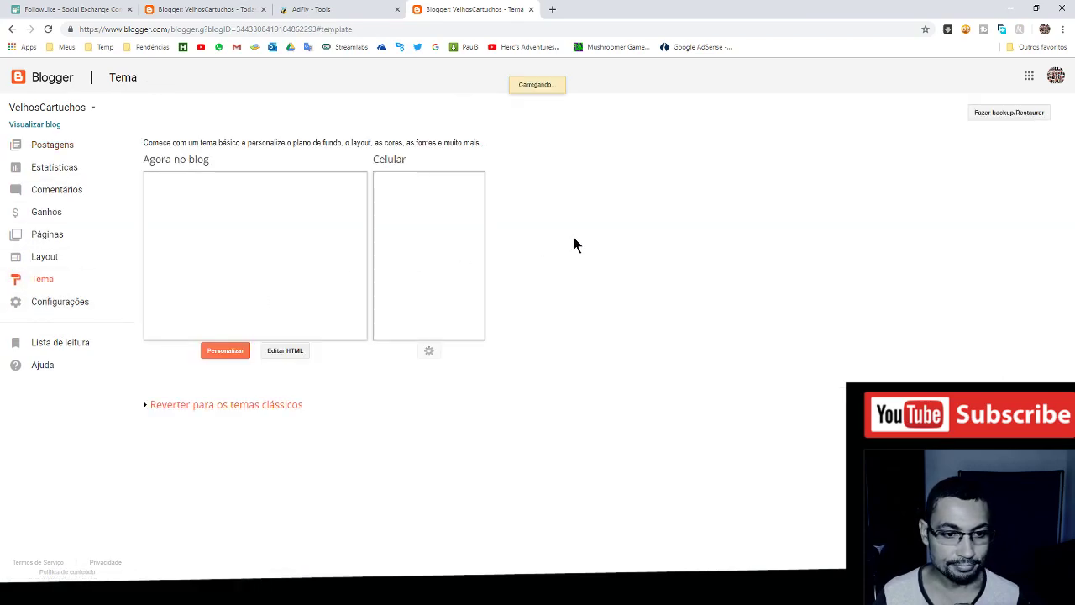
{"action": "scroll", "coordinate": [388, 344], "scroll_direction": "down", "scroll_amount": 2}
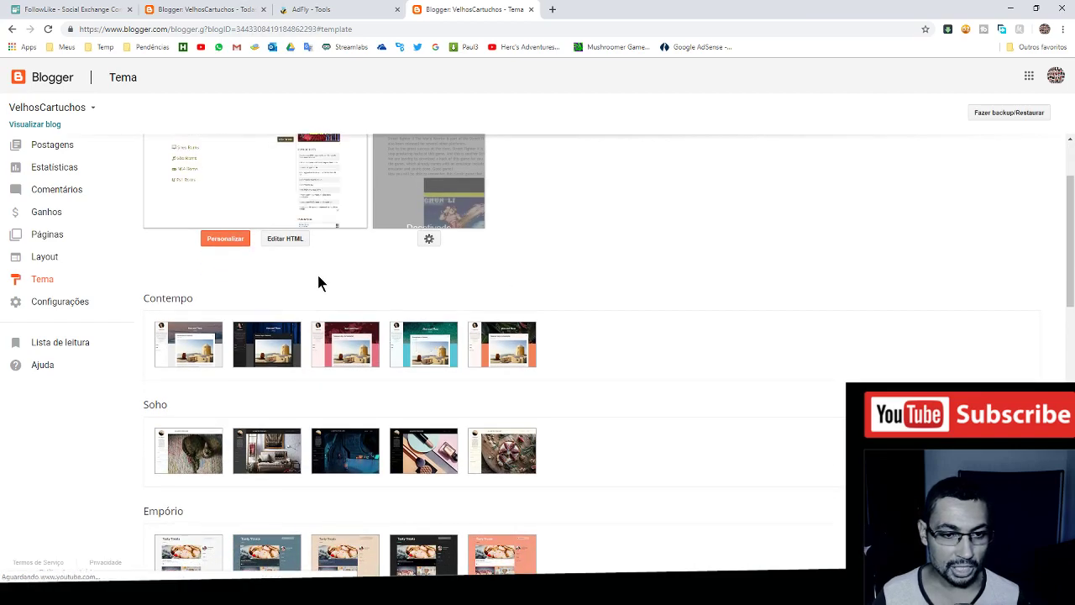
{"action": "left_click", "coordinate": [287, 240]}
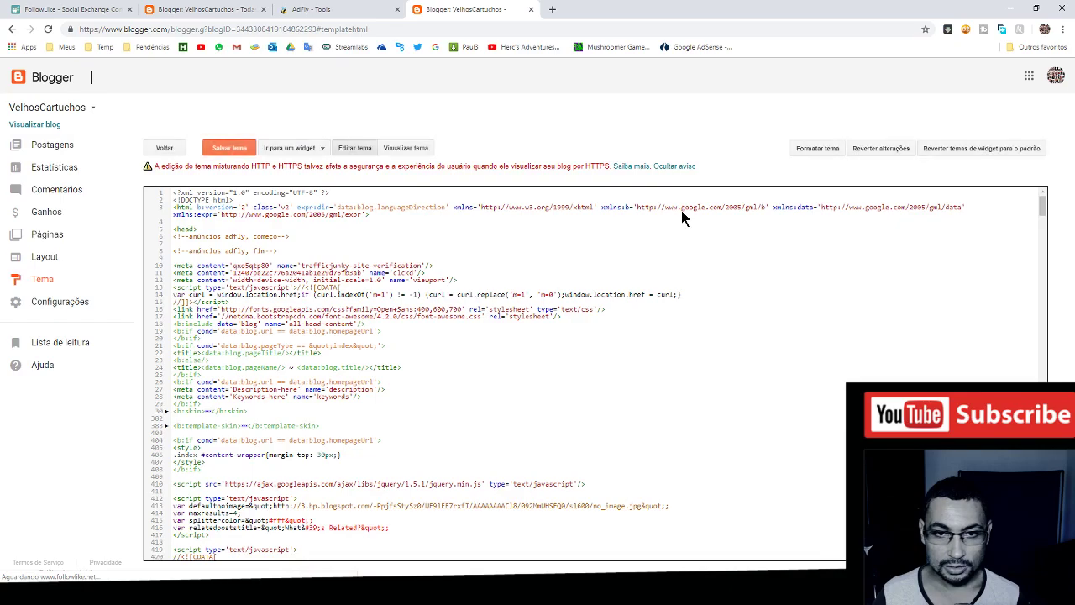
Search the theme code for <head> to locate the head tag.
{"action": "left_click", "coordinate": [379, 280]}
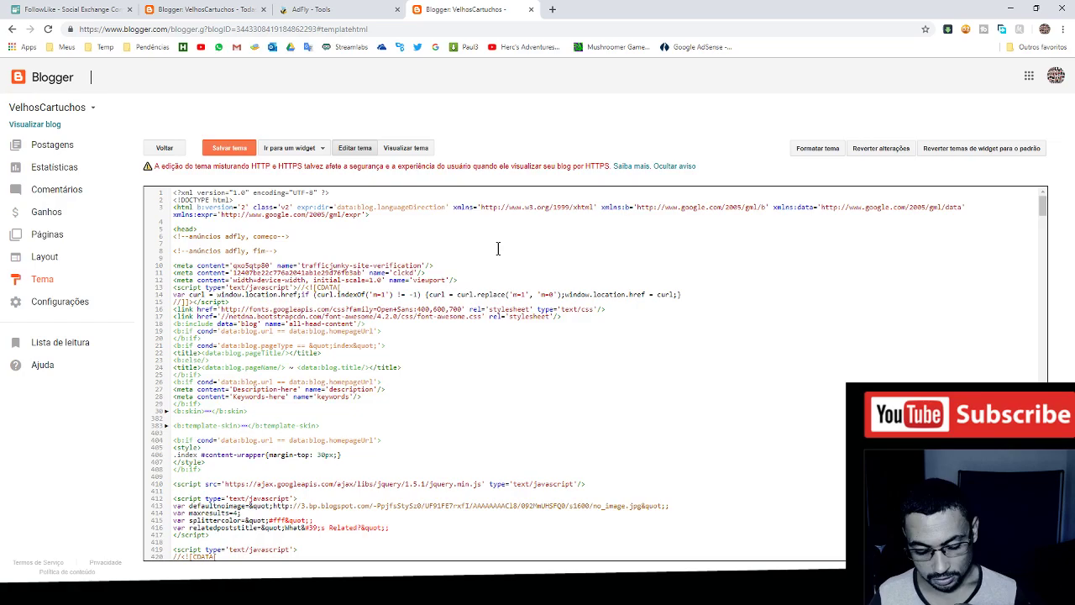
{"action": "key", "text": "ctrl+f"}
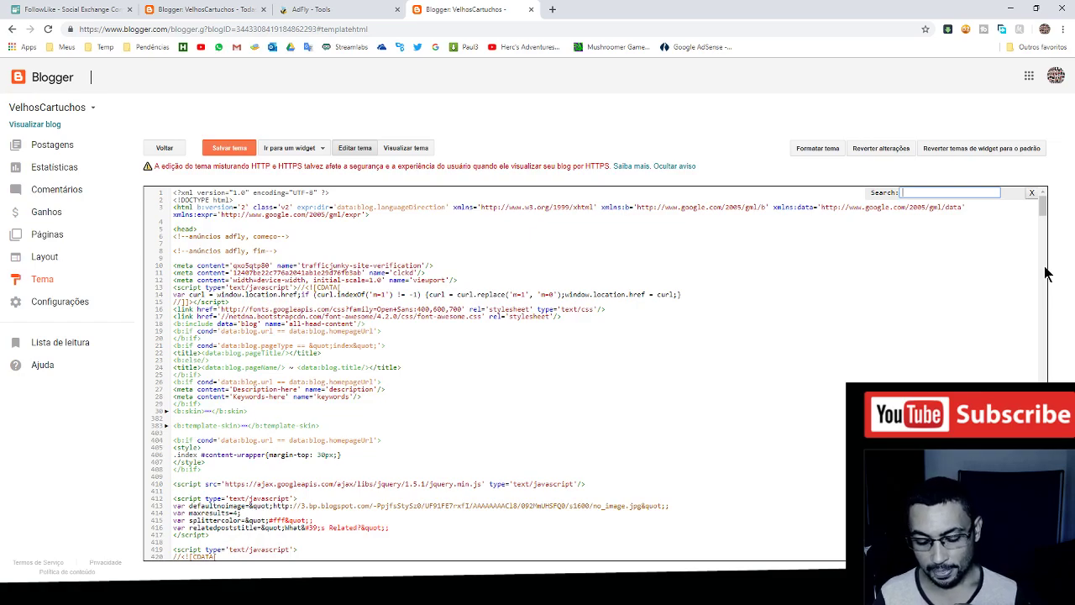
{"action": "type", "text": "<head>"}
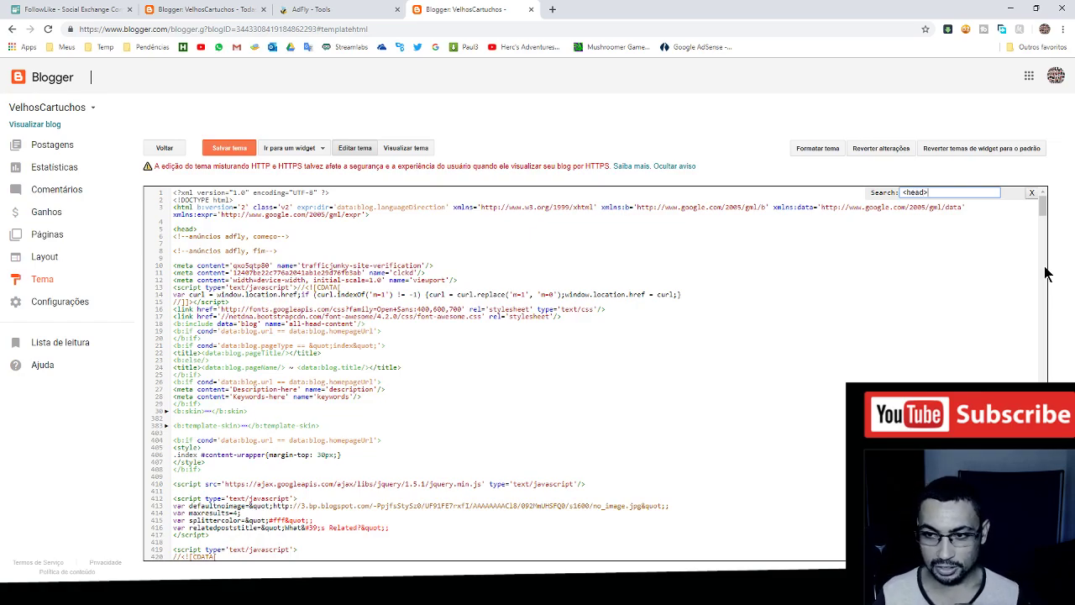
{"action": "key", "text": "Return"}
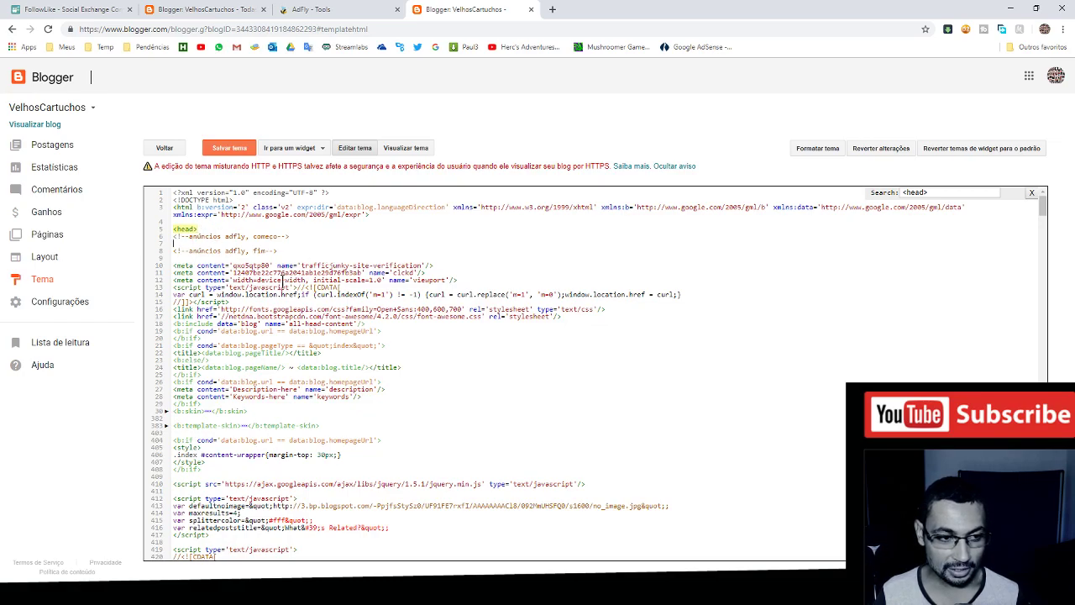
Paste the AdFly script between the adfly comments under <head> and save the theme.
{"action": "key", "text": "ctrl+v"}
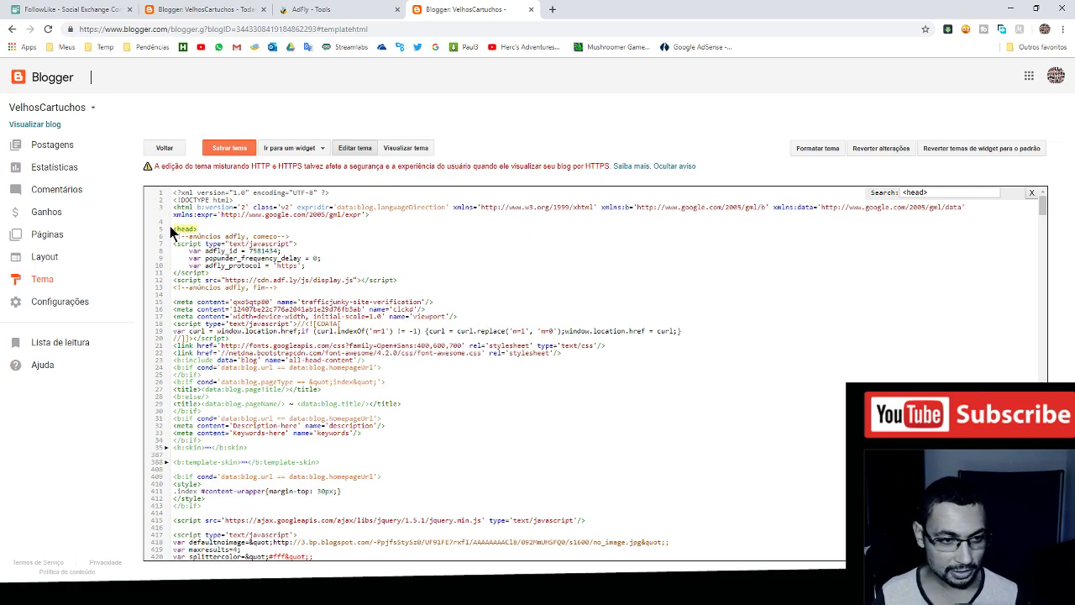
{"action": "key", "text": "Return"}
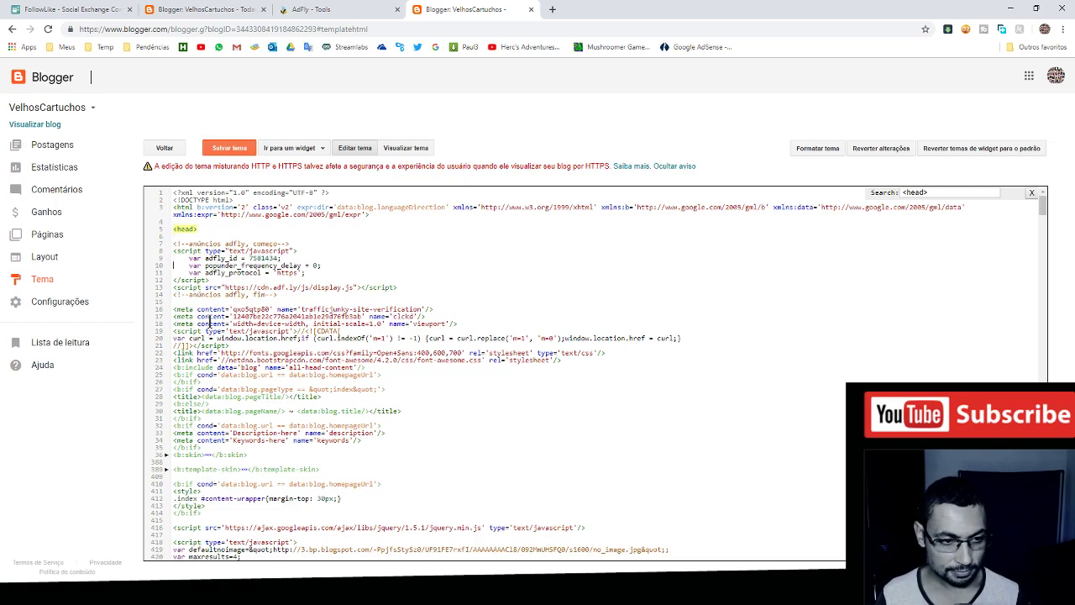
{"action": "key", "text": "shift+Up"}
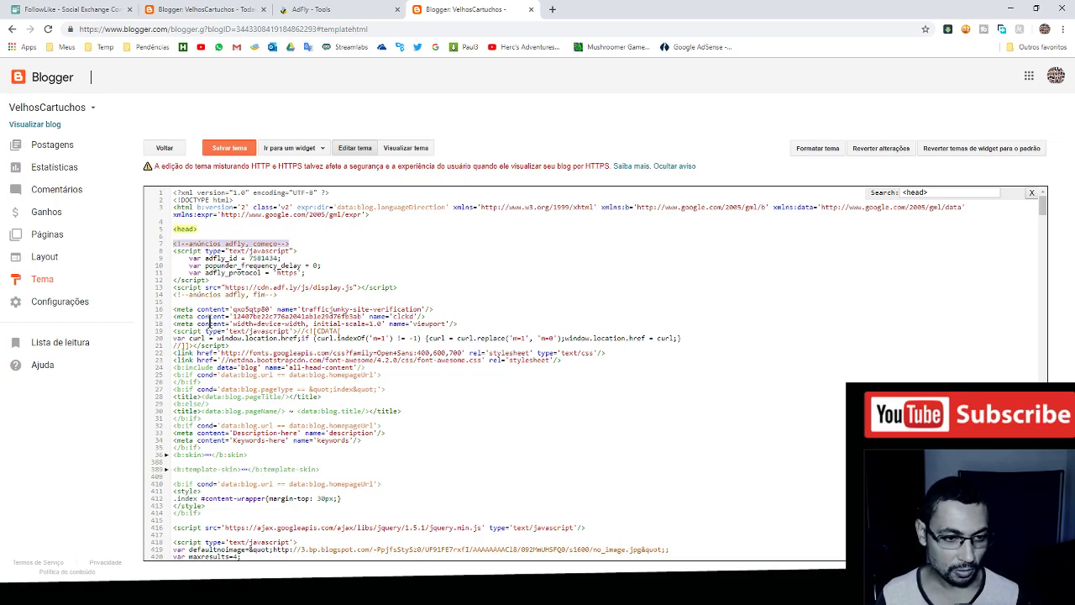
{"action": "key", "text": "Down"}
{"action": "key", "text": "Down"}
{"action": "key", "text": "End"}
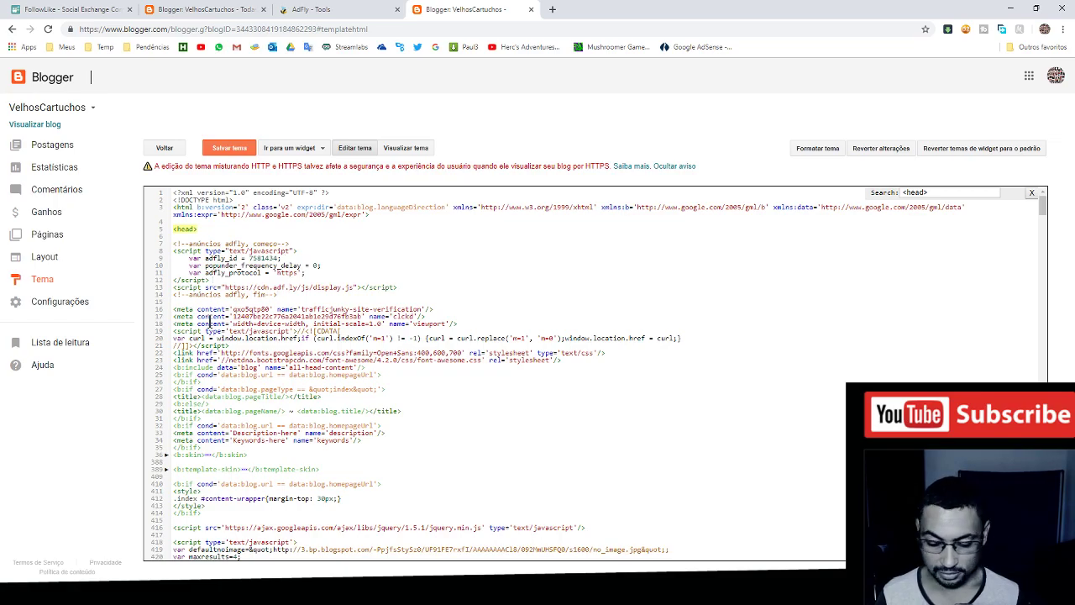
{"action": "key", "text": "shift+Up"}
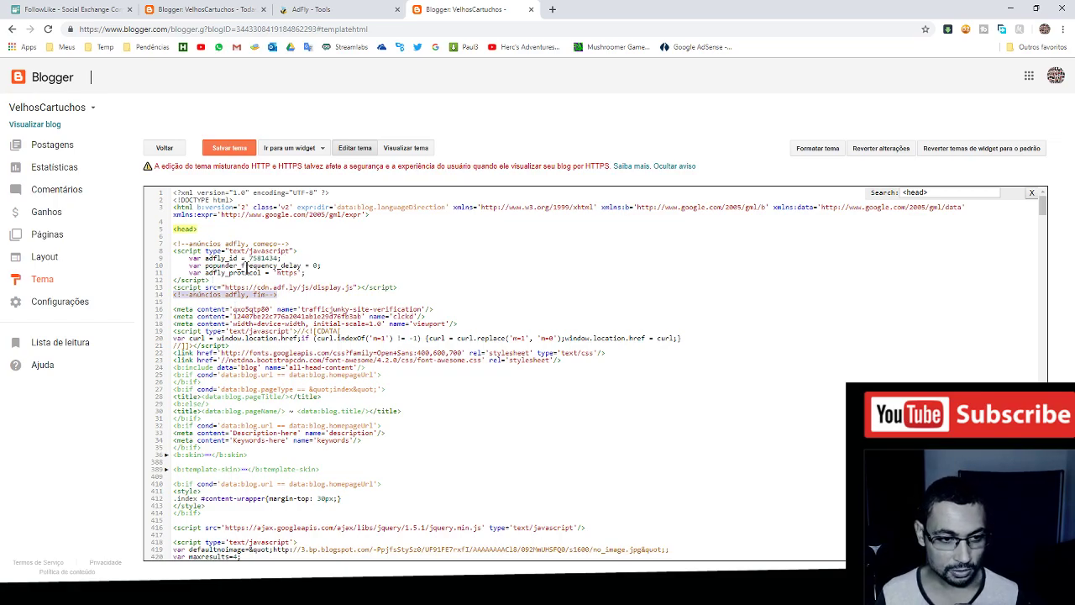
{"action": "left_click", "coordinate": [247, 267]}
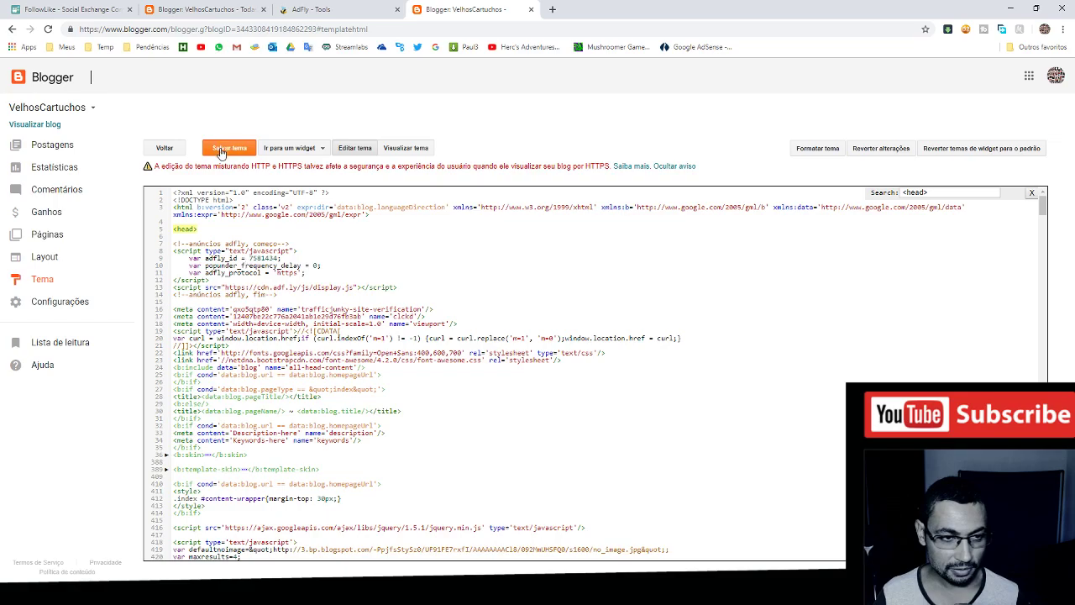
{"action": "left_click", "coordinate": [221, 151]}
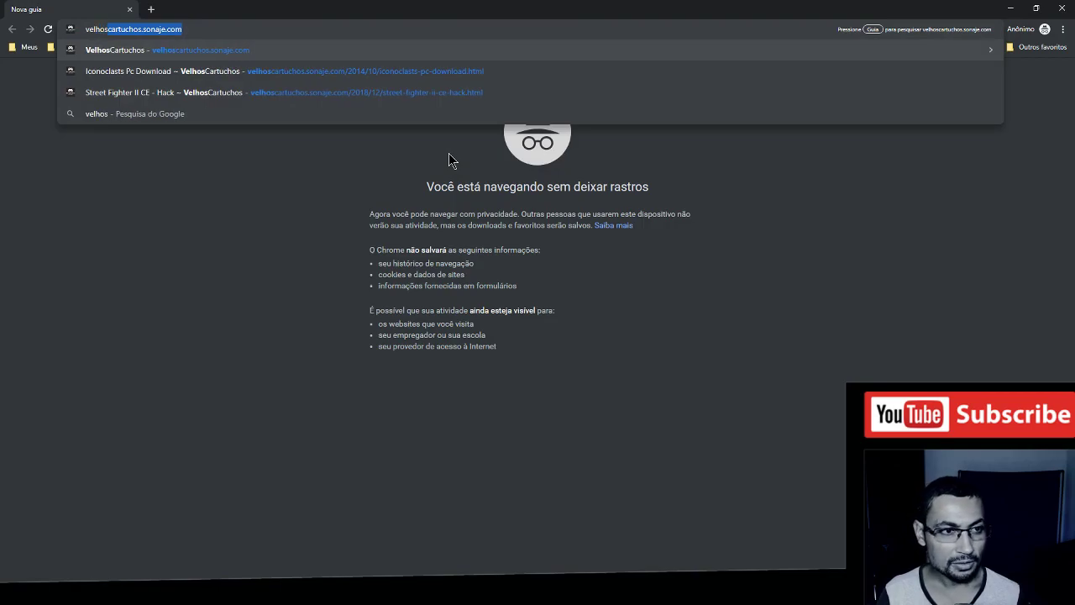
Load velhoscartuchos.sonaje.com in the incognito window.
{"action": "type", "text": "cartuchos"}
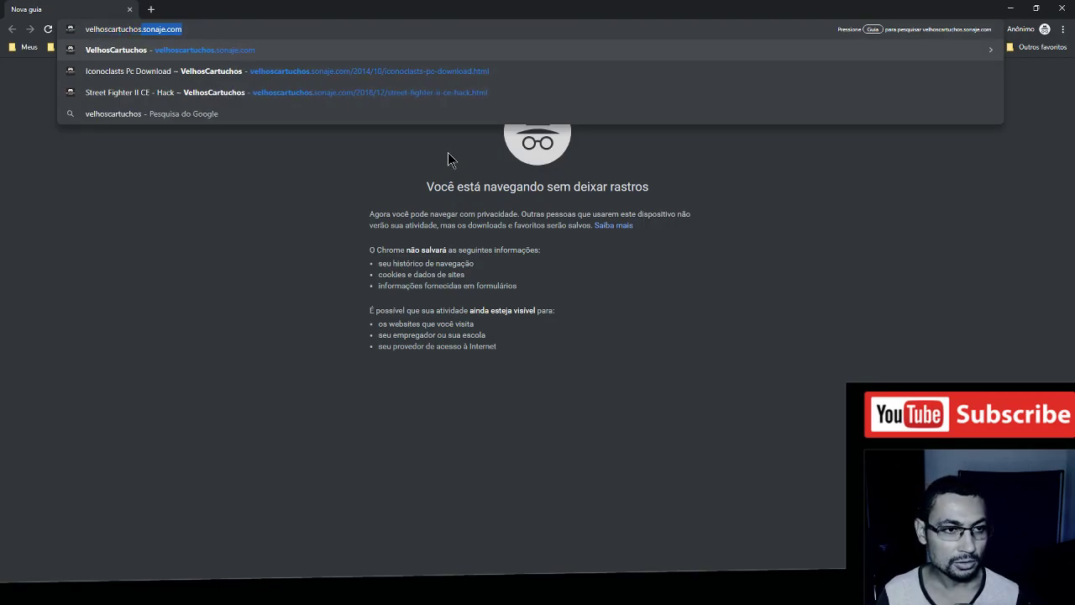
{"action": "type", "text": ".sonaje.co"}
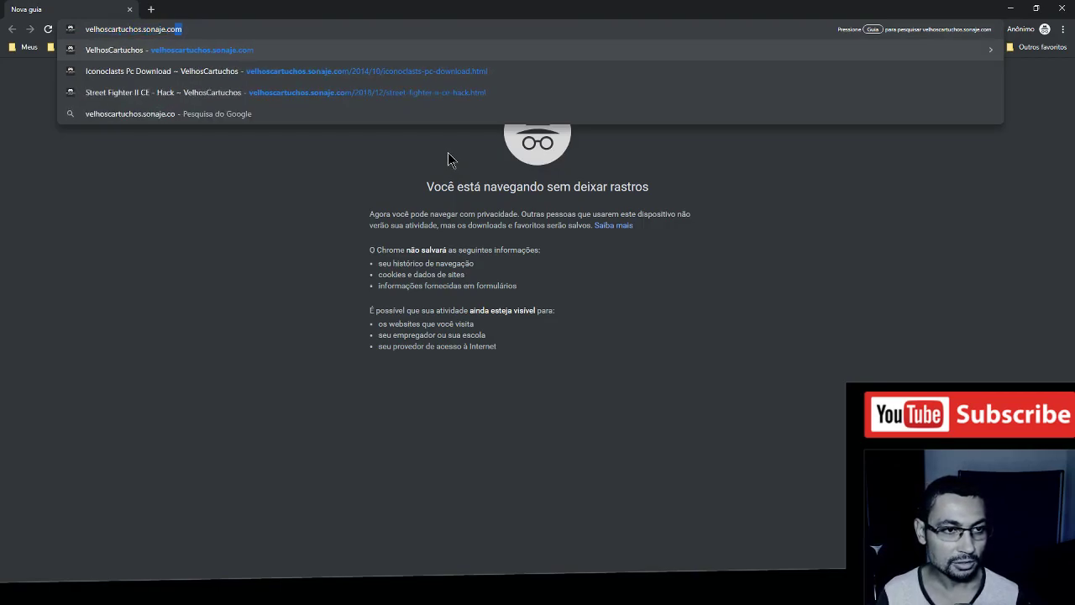
{"action": "type", "text": "m"}
{"action": "key", "text": "Return"}
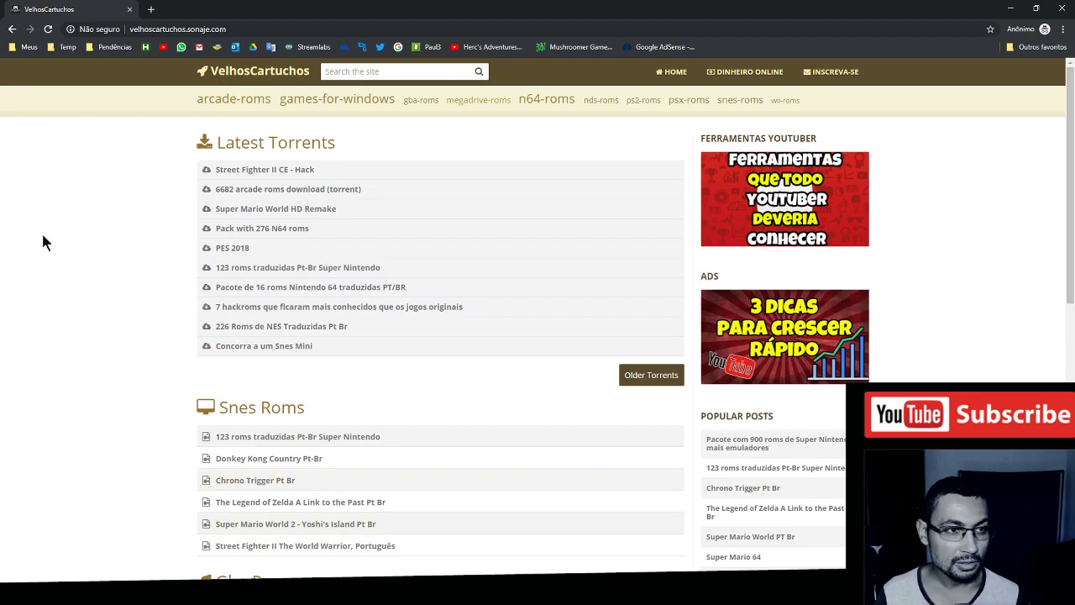
Open the Street Fighter II CE - Hack post and test its first download mirror.
{"action": "left_click", "coordinate": [263, 173]}
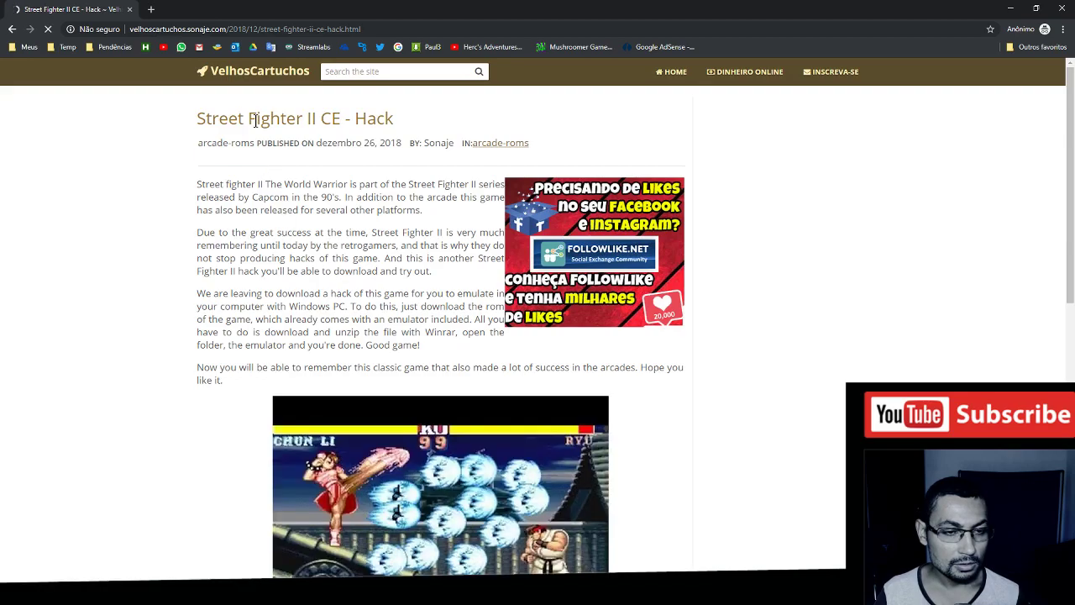
{"action": "scroll", "coordinate": [347, 272], "scroll_direction": "down", "scroll_amount": 3}
{"action": "scroll", "coordinate": [331, 336], "scroll_direction": "down", "scroll_amount": 1}
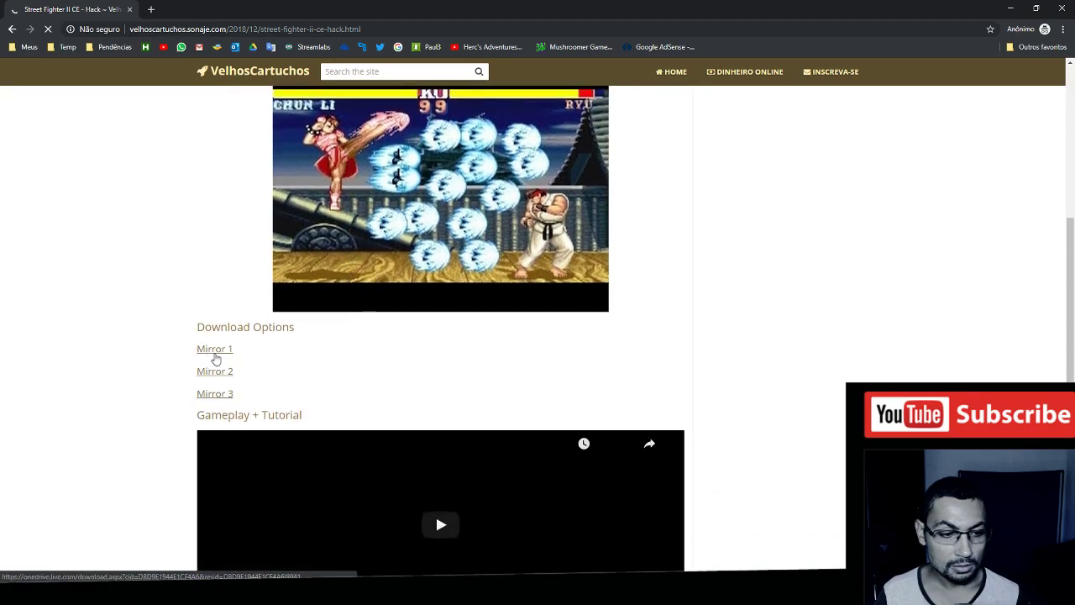
{"action": "left_click", "coordinate": [219, 353]}
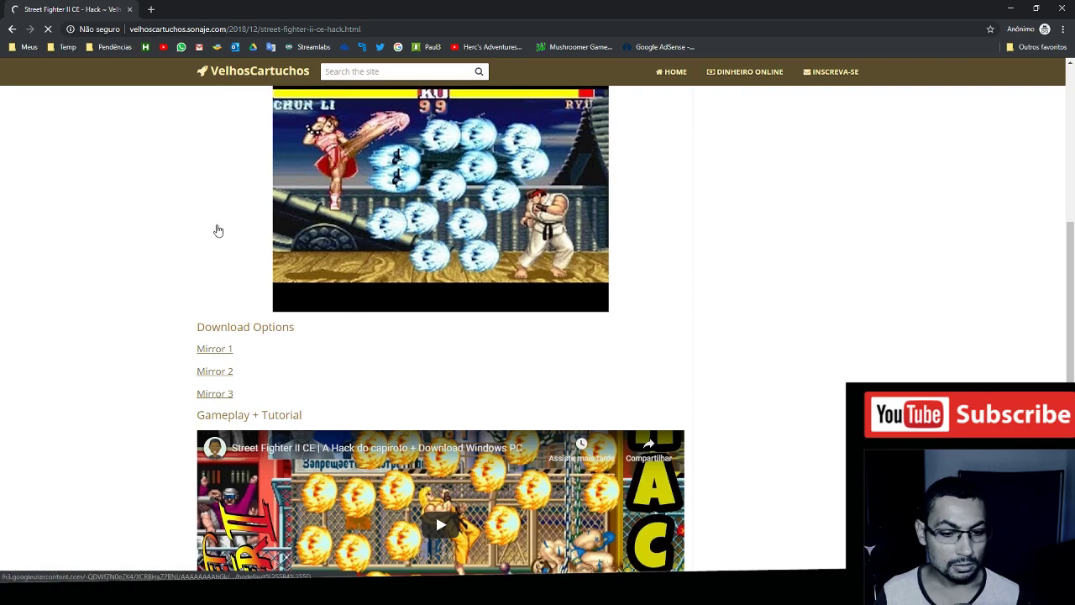
{"action": "scroll", "coordinate": [212, 243], "scroll_direction": "up", "scroll_amount": 4}
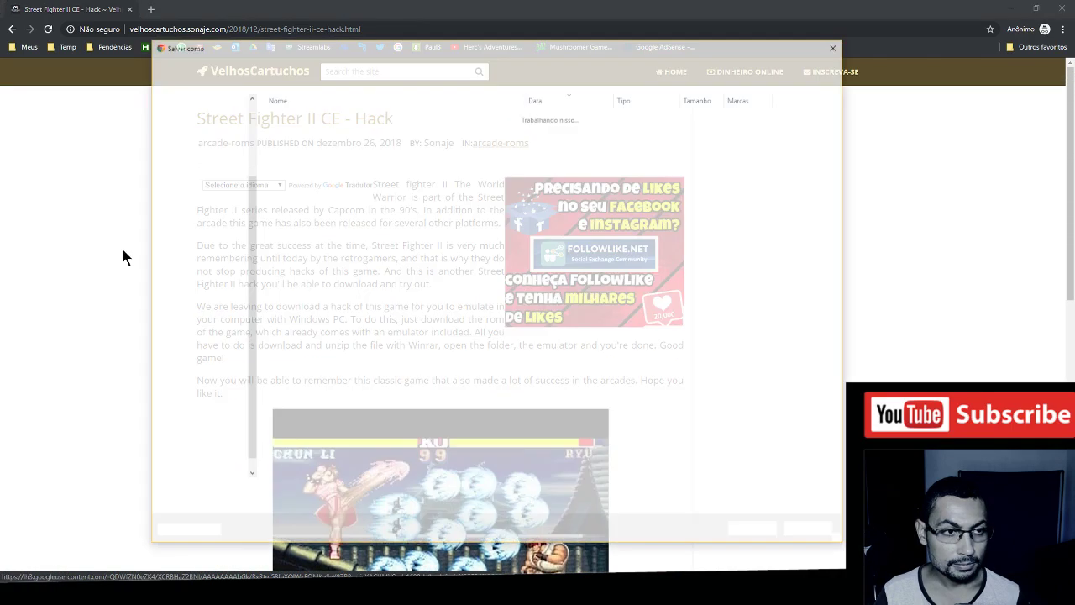
{"action": "left_click", "coordinate": [808, 530]}
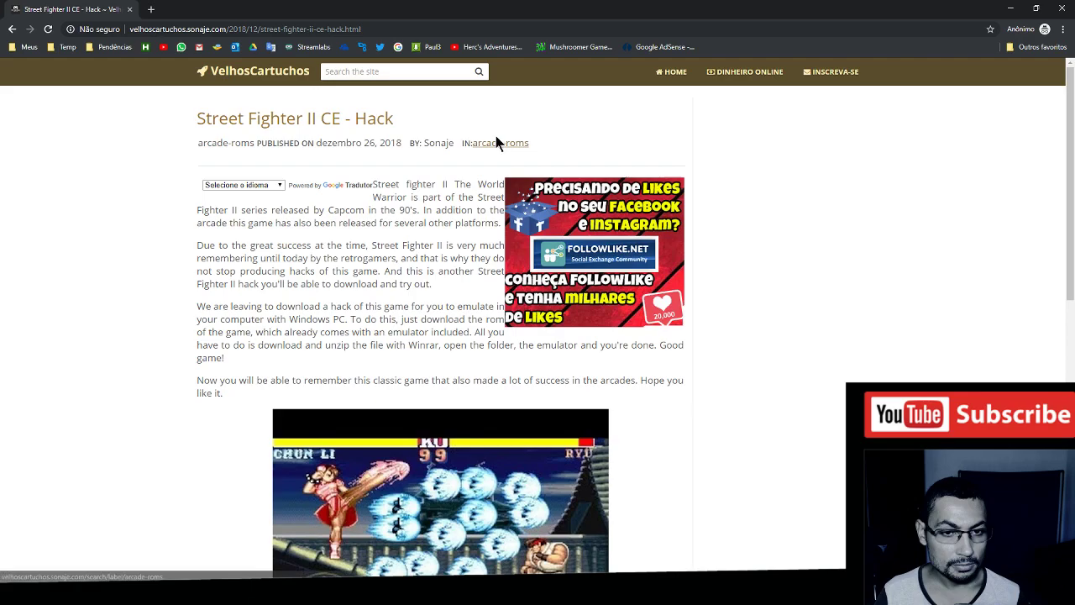
Open the King of Fighters '99 post, then the arcade-roms label listing.
{"action": "scroll", "coordinate": [86, 269], "scroll_direction": "down", "scroll_amount": 2}
{"action": "scroll", "coordinate": [87, 281], "scroll_direction": "down", "scroll_amount": 2}
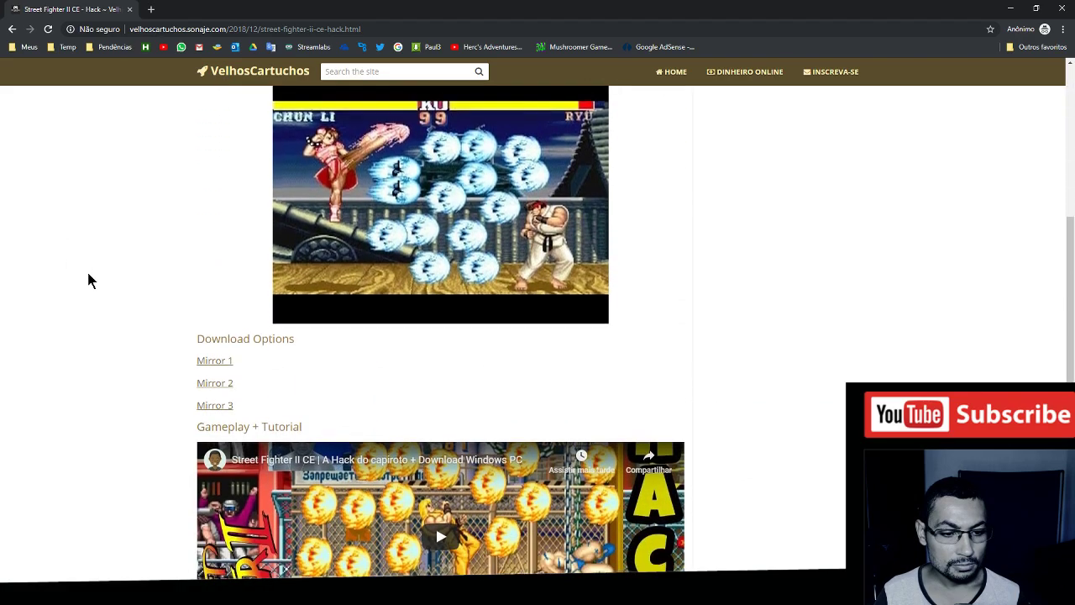
{"action": "scroll", "coordinate": [87, 281], "scroll_direction": "down", "scroll_amount": 3}
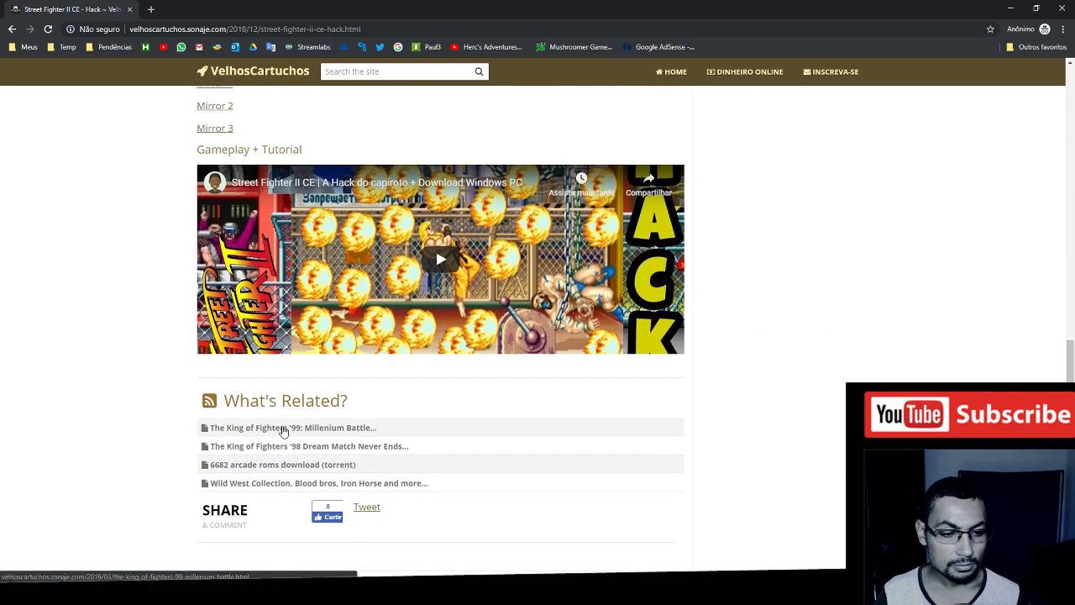
{"action": "left_click", "coordinate": [284, 430]}
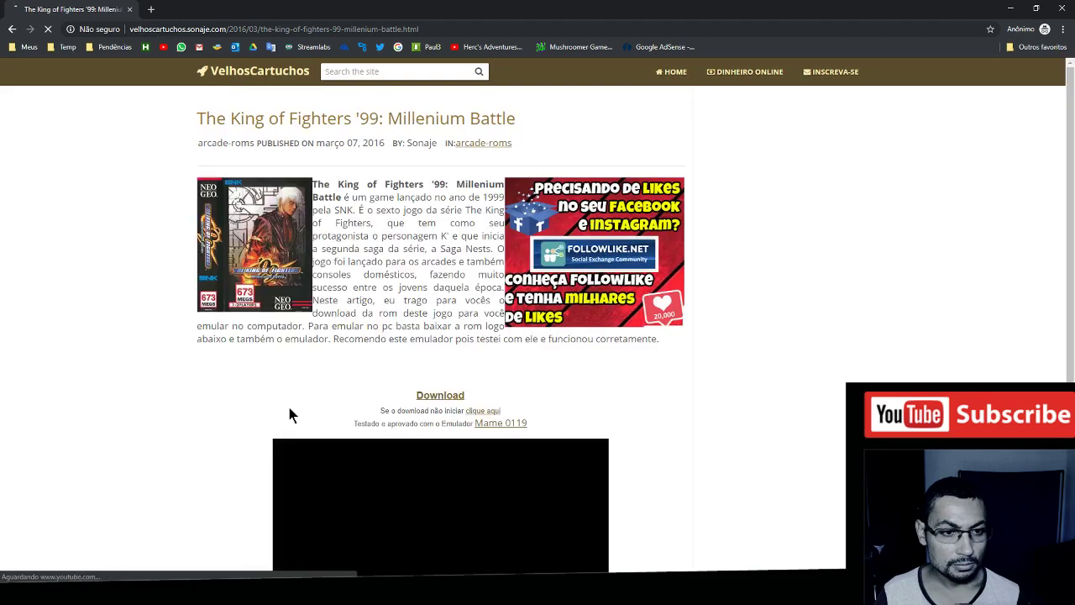
{"action": "scroll", "coordinate": [252, 378], "scroll_direction": "down", "scroll_amount": 2}
{"action": "scroll", "coordinate": [249, 374], "scroll_direction": "down", "scroll_amount": 1}
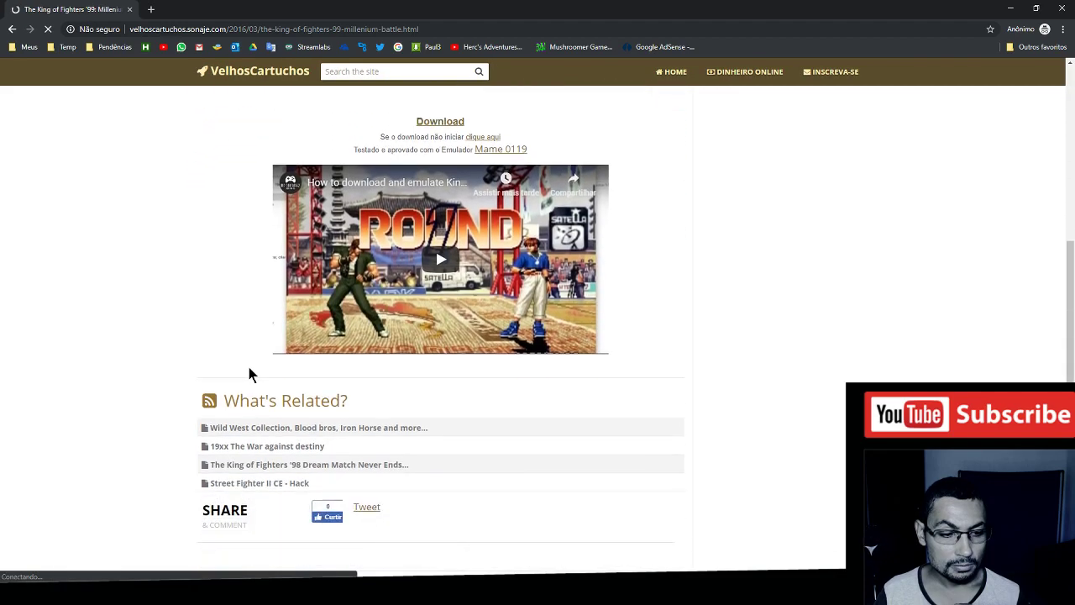
{"action": "scroll", "coordinate": [249, 375], "scroll_direction": "up", "scroll_amount": 3}
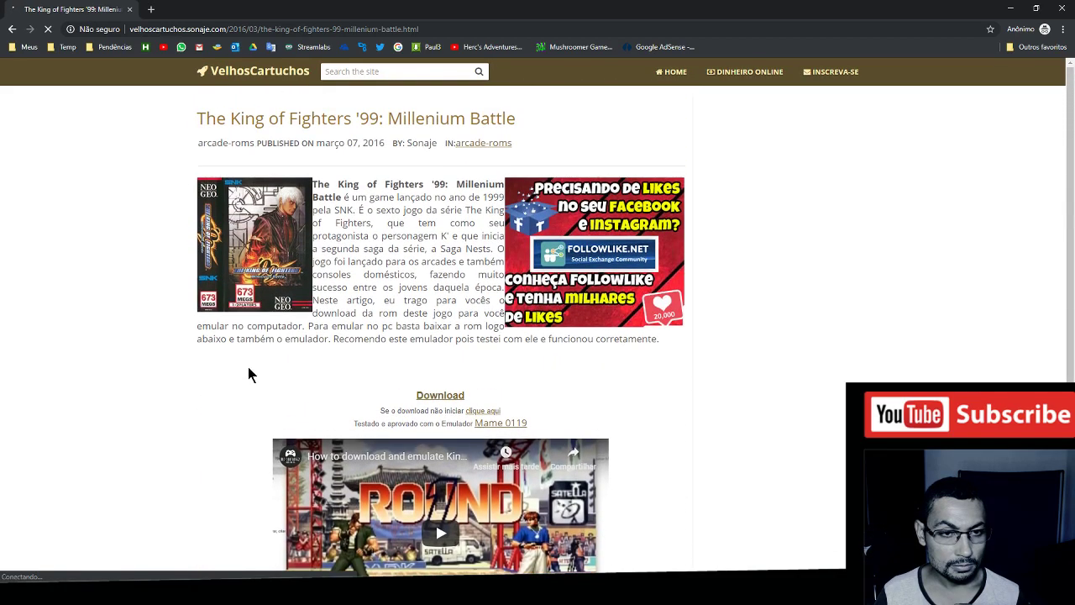
{"action": "left_click", "coordinate": [482, 146]}
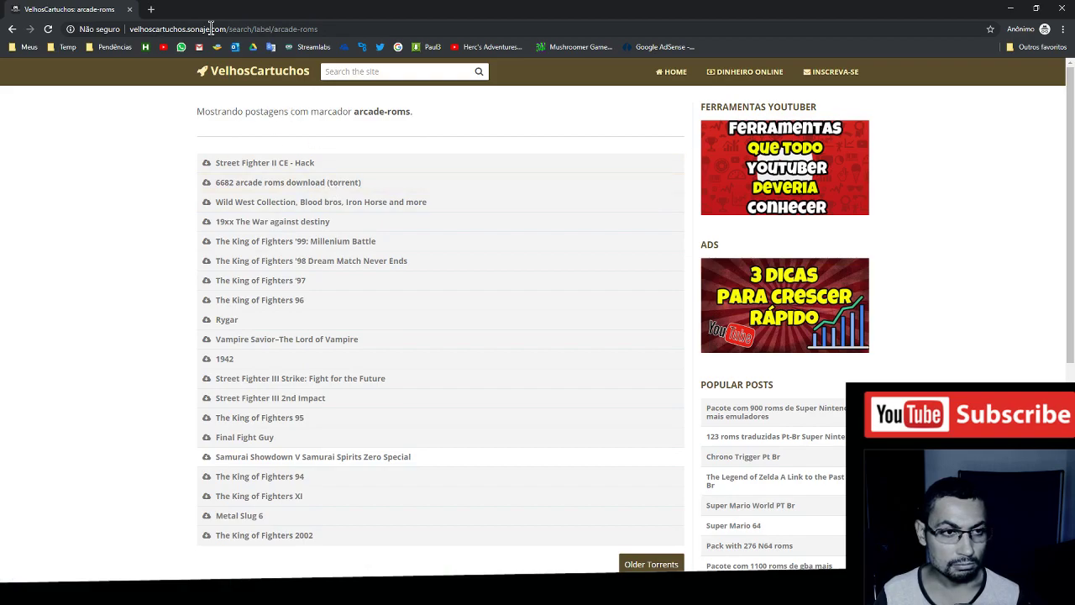
Trigger the pop-under via the VelhosCartuchos logo and browse the CryptoTab Browser ad tab.
{"action": "left_click", "coordinate": [252, 76]}
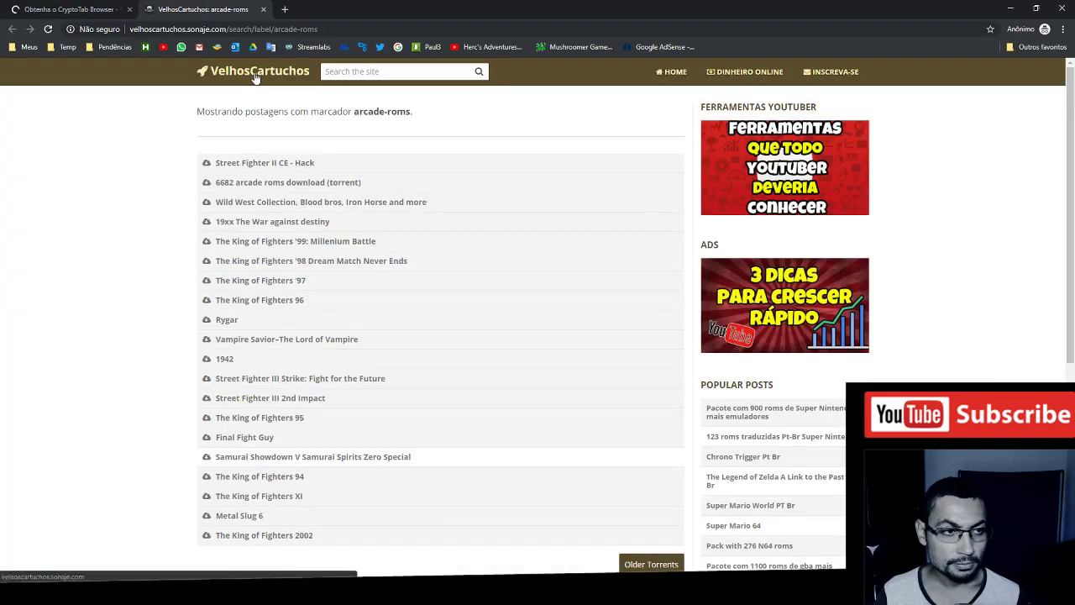
{"action": "left_click", "coordinate": [89, 9]}
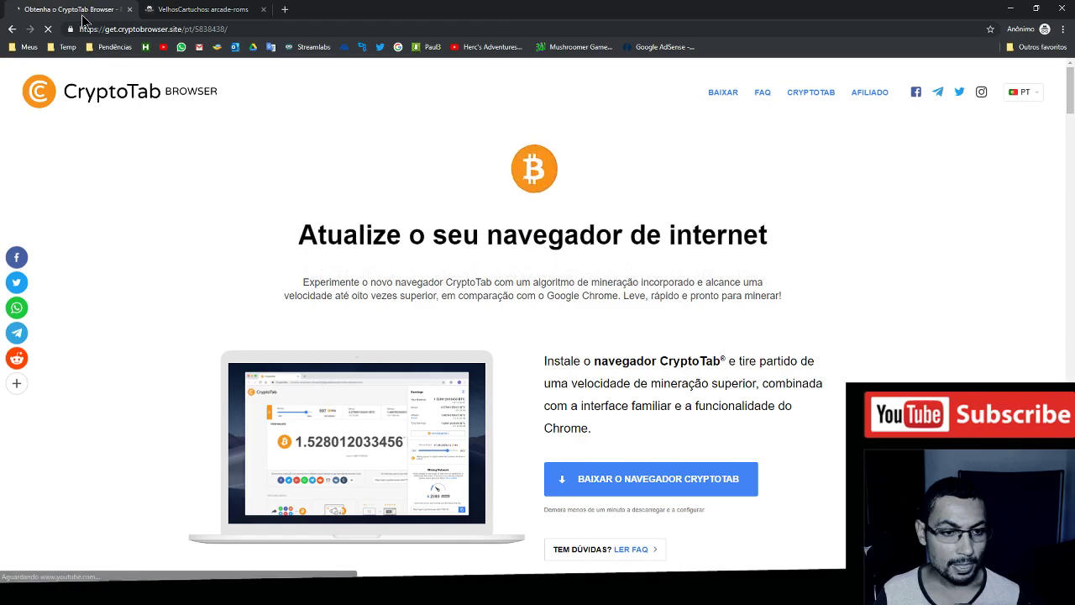
{"action": "scroll", "coordinate": [677, 280], "scroll_direction": "down", "scroll_amount": 4}
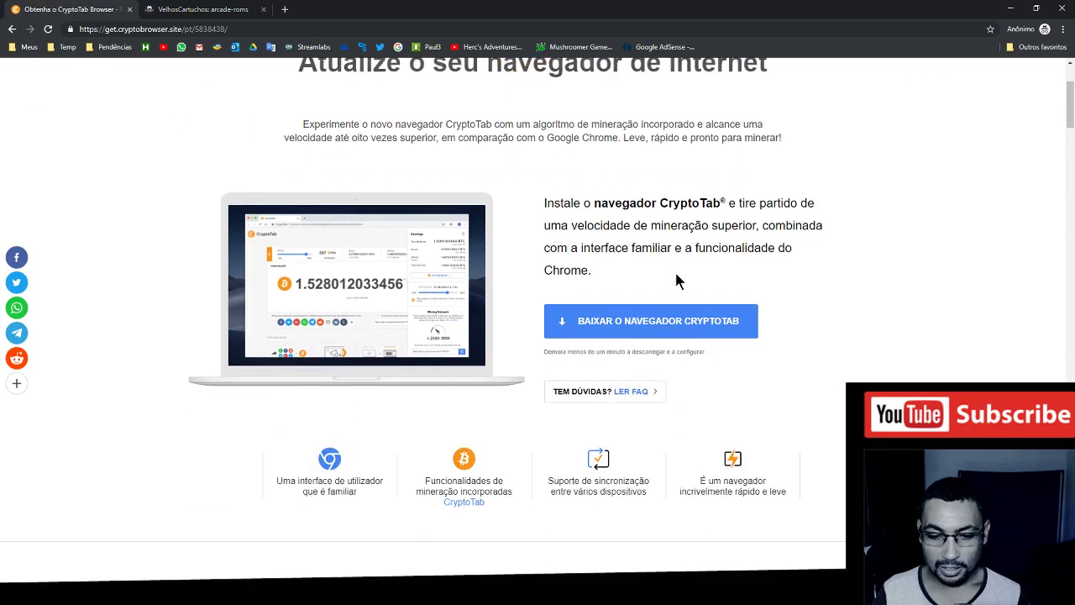
{"action": "scroll", "coordinate": [677, 280], "scroll_direction": "down", "scroll_amount": 2}
{"action": "scroll", "coordinate": [384, 229], "scroll_direction": "down", "scroll_amount": 2}
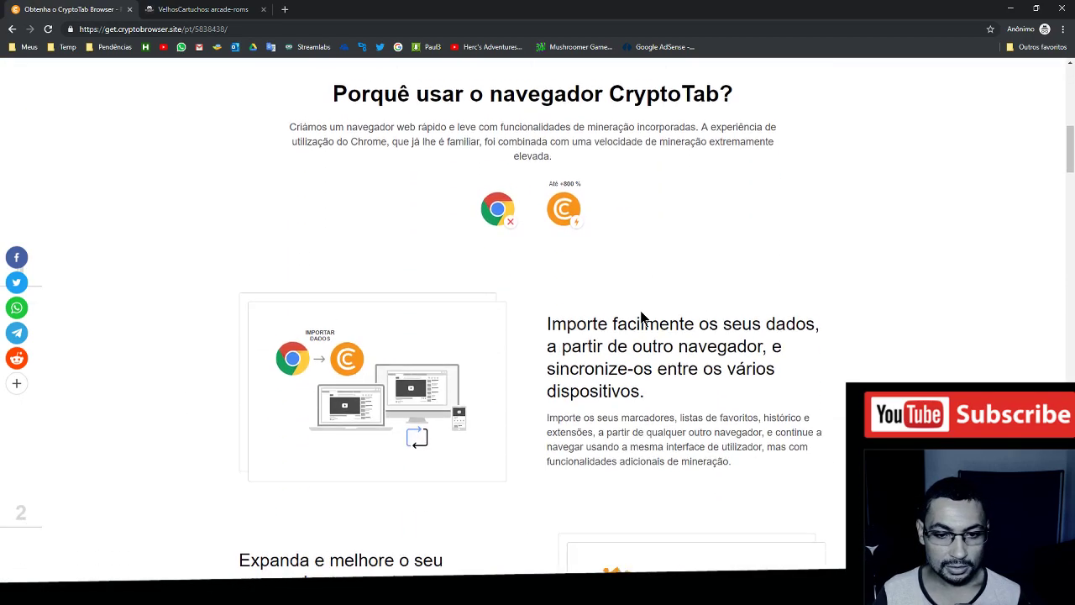
{"action": "scroll", "coordinate": [641, 316], "scroll_direction": "down", "scroll_amount": 1}
{"action": "scroll", "coordinate": [544, 269], "scroll_direction": "up", "scroll_amount": 2}
{"action": "scroll", "coordinate": [547, 267], "scroll_direction": "up", "scroll_amount": 5}
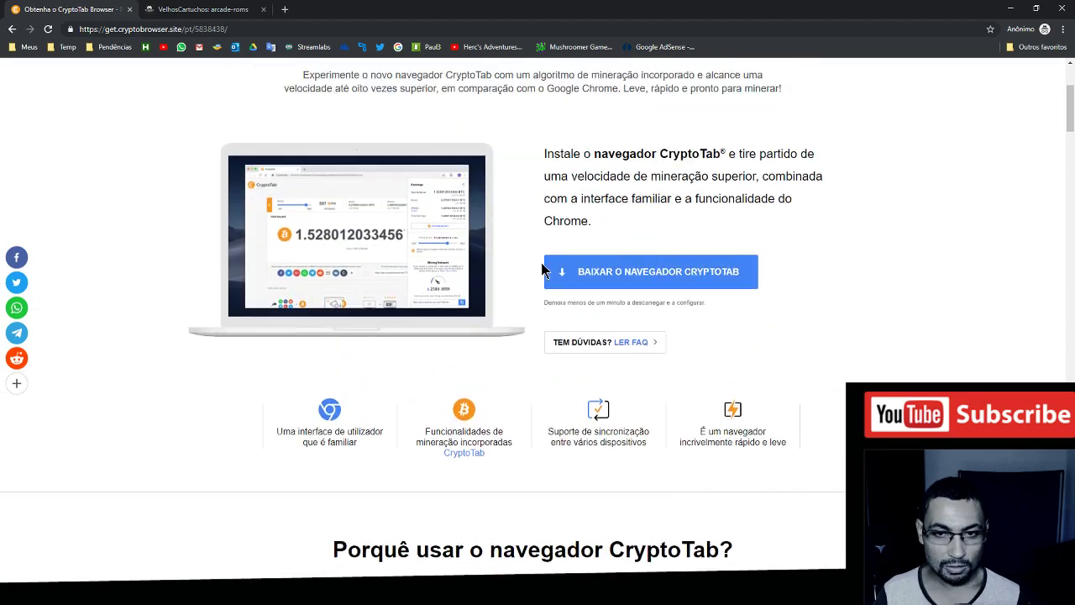
{"action": "scroll", "coordinate": [554, 260], "scroll_direction": "up", "scroll_amount": 2}
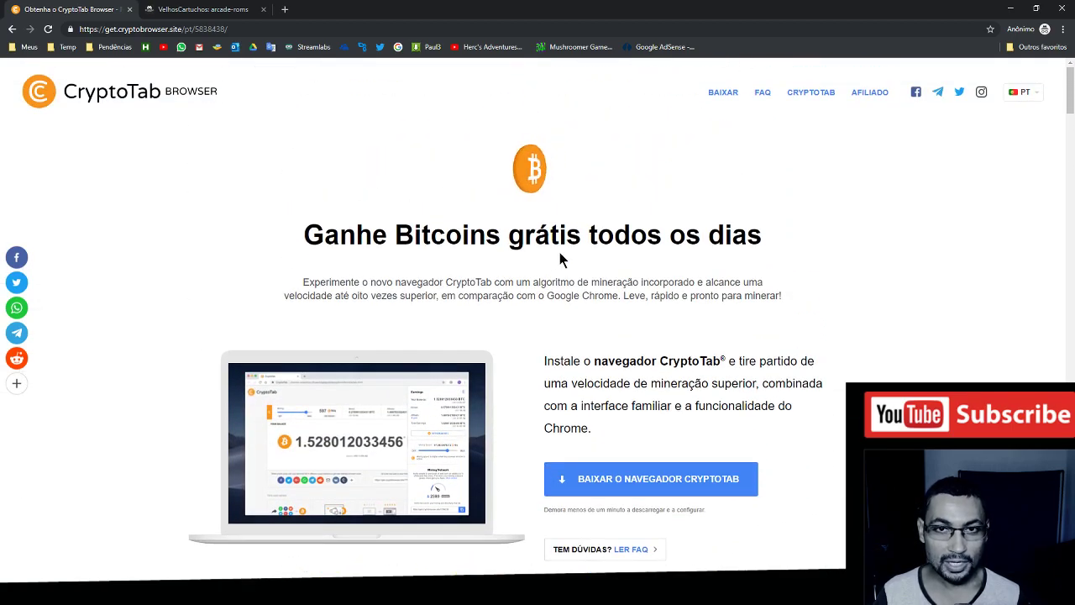